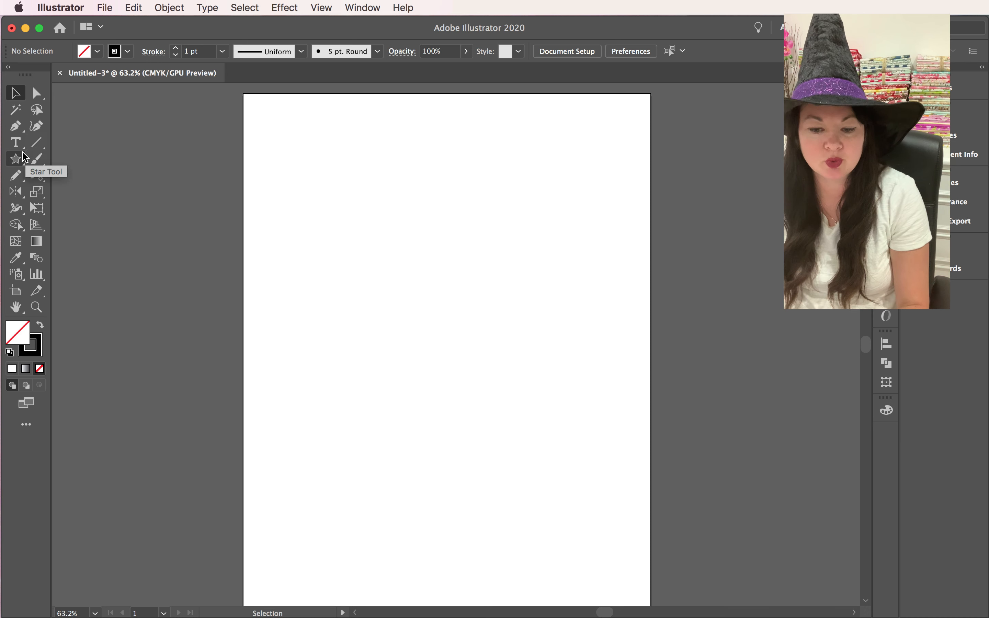
Draw a tall, narrow rounded rectangle in the upper middle of the artboard as the broom handle.
{"action": "left_click", "coordinate": [22, 163]}
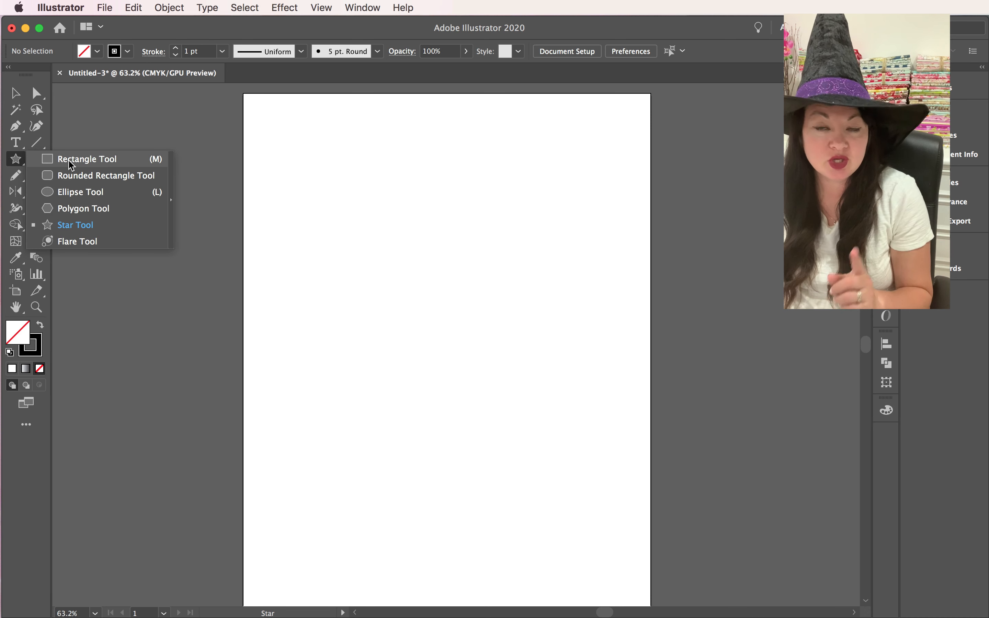
{"action": "left_click", "coordinate": [103, 177]}
{"action": "left_click_drag", "start_coordinate": [381, 162], "coordinate": [400, 393]}
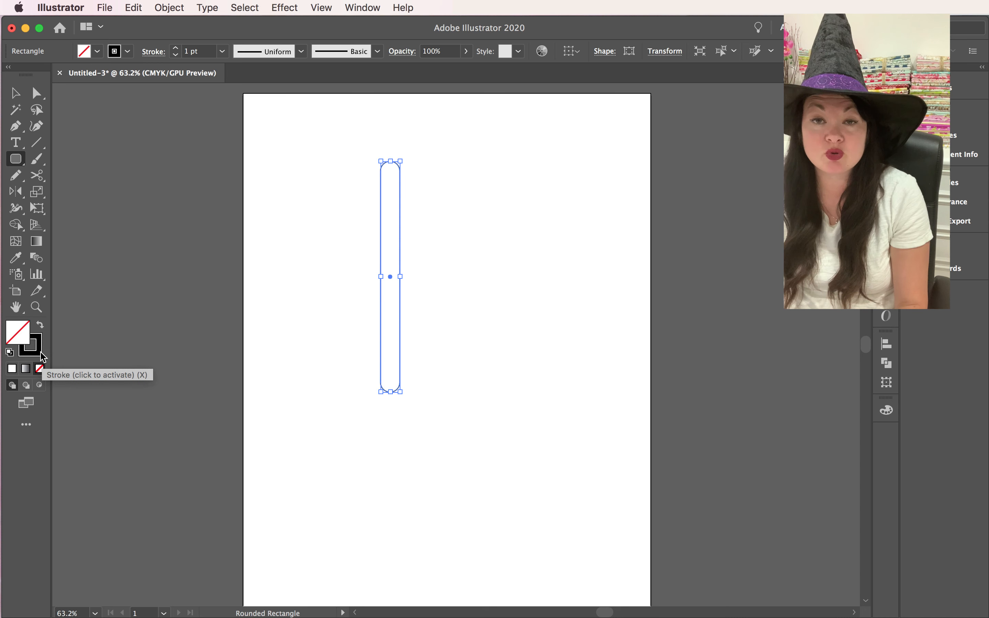
Give the handle a solid black fill and no stroke.
{"action": "left_click", "coordinate": [11, 354]}
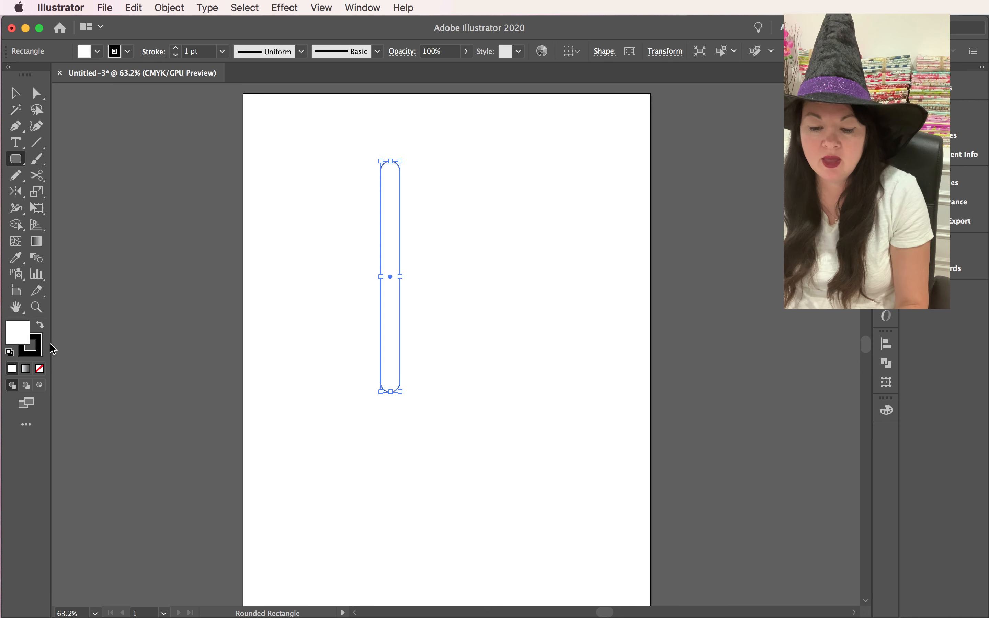
{"action": "left_click", "coordinate": [41, 327]}
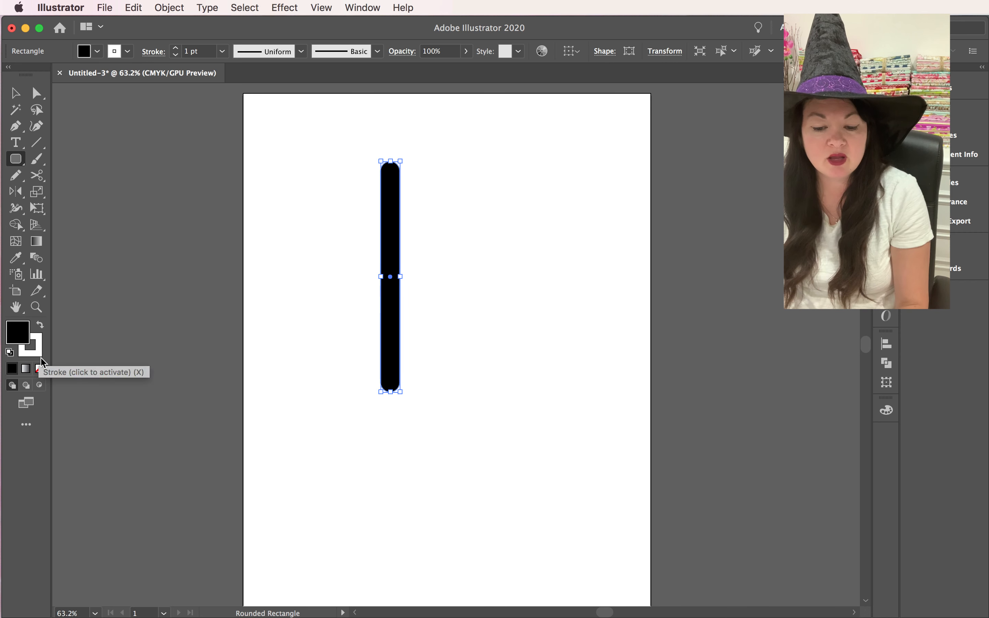
{"action": "left_click", "coordinate": [39, 353]}
{"action": "left_click", "coordinate": [39, 370]}
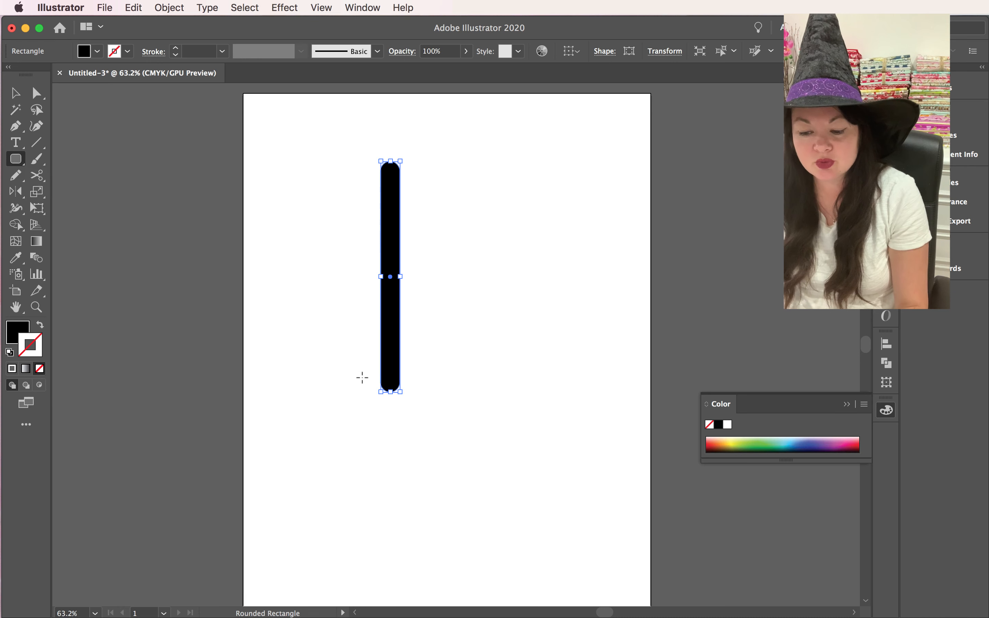
Draw a wider, shorter rounded rectangle with fully rounded ends overlapping the handle's lower end as the broom head.
{"action": "left_click", "coordinate": [363, 379], "text": "super"}
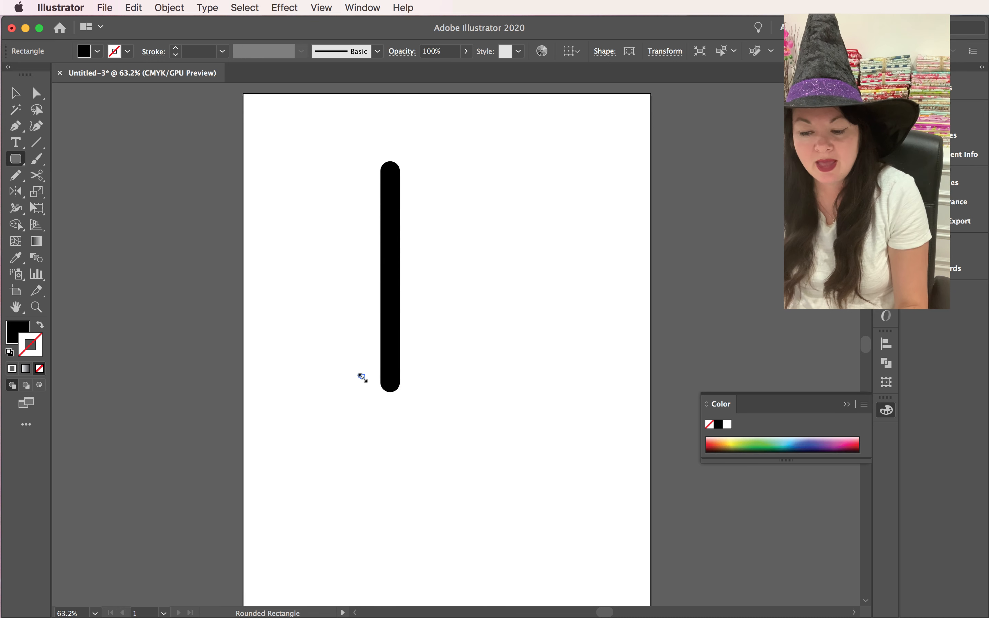
{"action": "left_click", "coordinate": [372, 393], "text": "super"}
{"action": "left_click_drag", "start_coordinate": [354, 372], "coordinate": [423, 482]}
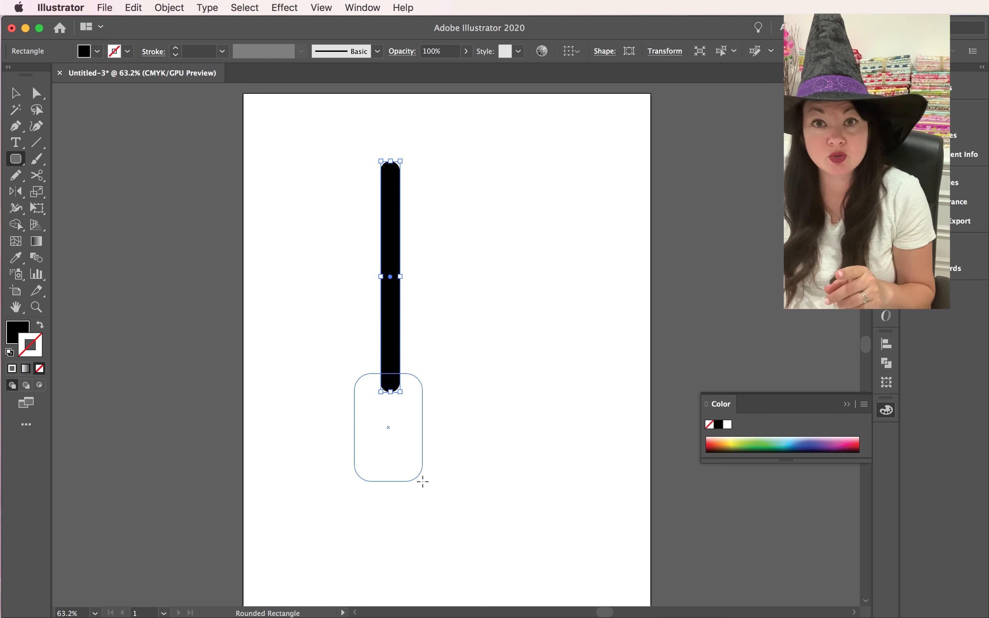
{"action": "left_click_drag", "start_coordinate": [422, 481], "coordinate": [423, 482]}
{"action": "key", "text": "Up"}
{"action": "key", "text": "Up"}
{"action": "key", "text": "Up"}
{"action": "key", "text": "Up"}
{"action": "key", "text": "Up"}
{"action": "key", "text": "Up"}
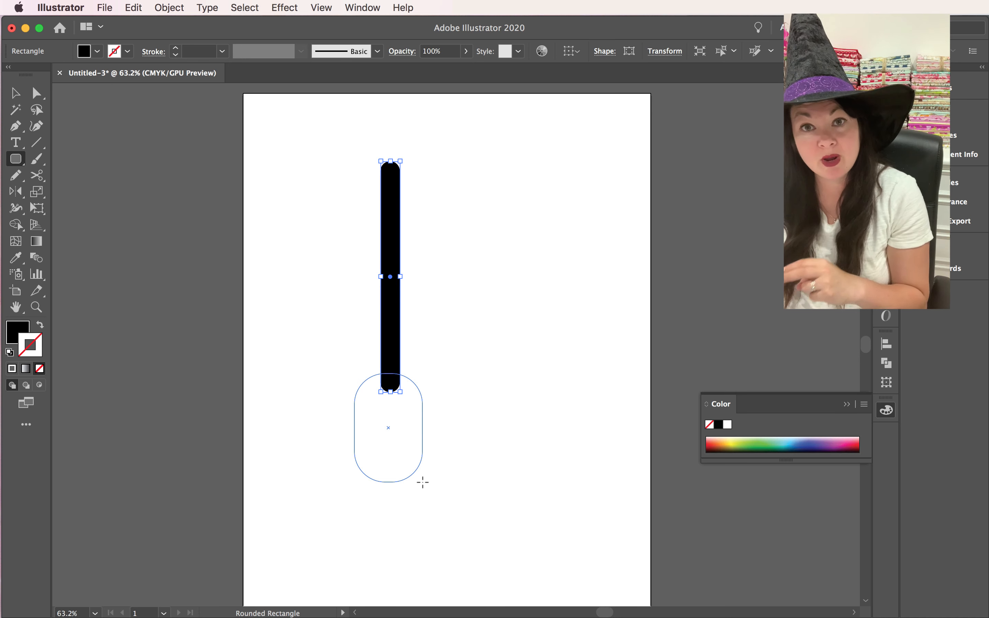
{"action": "left_click_drag", "start_coordinate": [423, 482], "coordinate": [421, 482]}
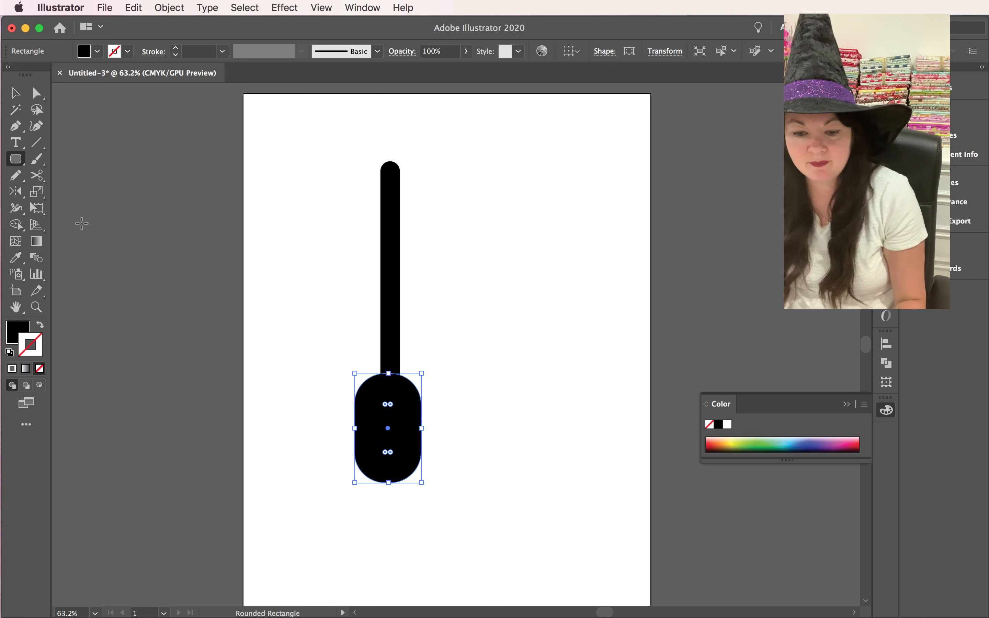
Draw a wide plain rectangle covering the rounded lower end of the broom head.
{"action": "left_click", "coordinate": [15, 159]}
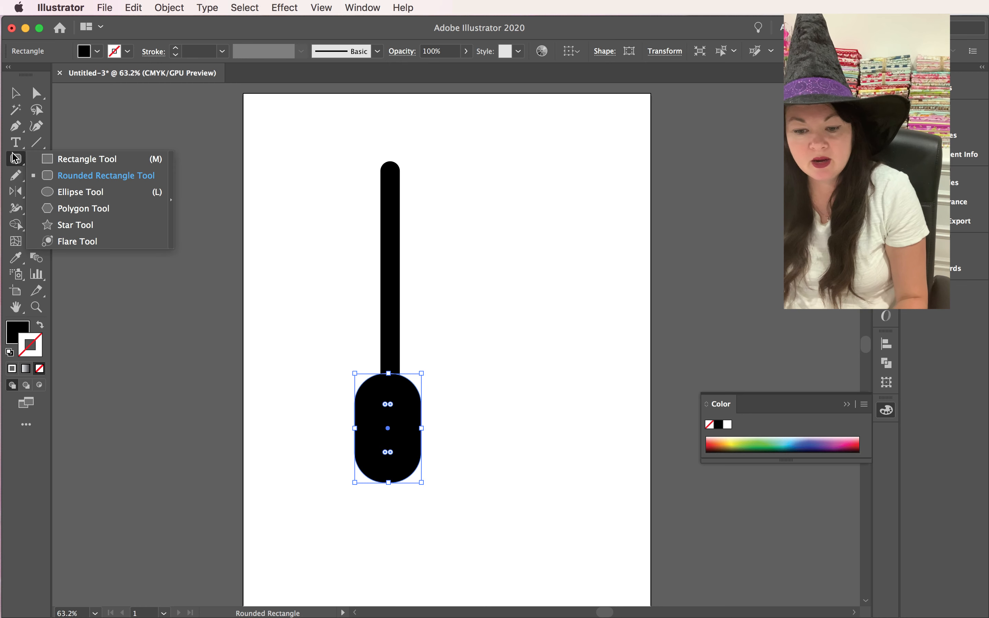
{"action": "left_click", "coordinate": [86, 163]}
{"action": "left_click_drag", "start_coordinate": [497, 562], "coordinate": [291, 459]}
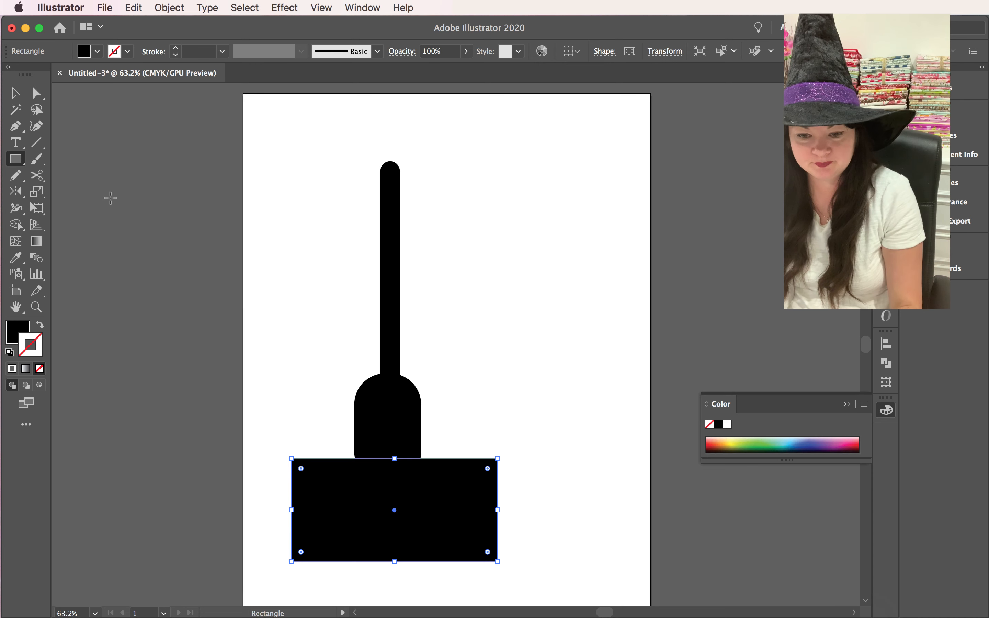
Trim the broom head with the overlapping wide rectangle using Pathfinder Trim.
{"action": "left_click", "coordinate": [19, 94]}
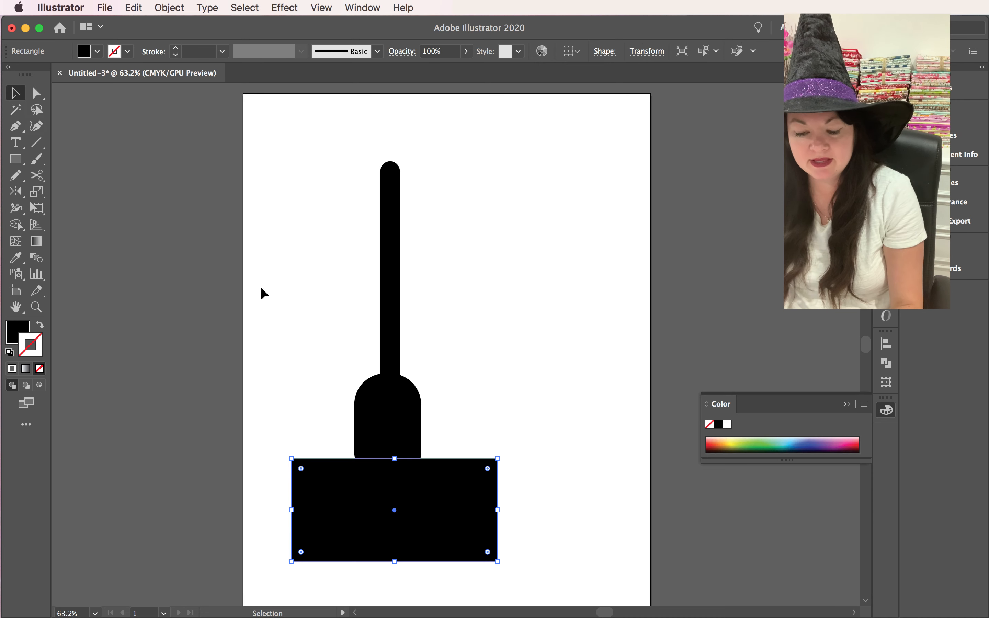
{"action": "left_click", "coordinate": [396, 403]}
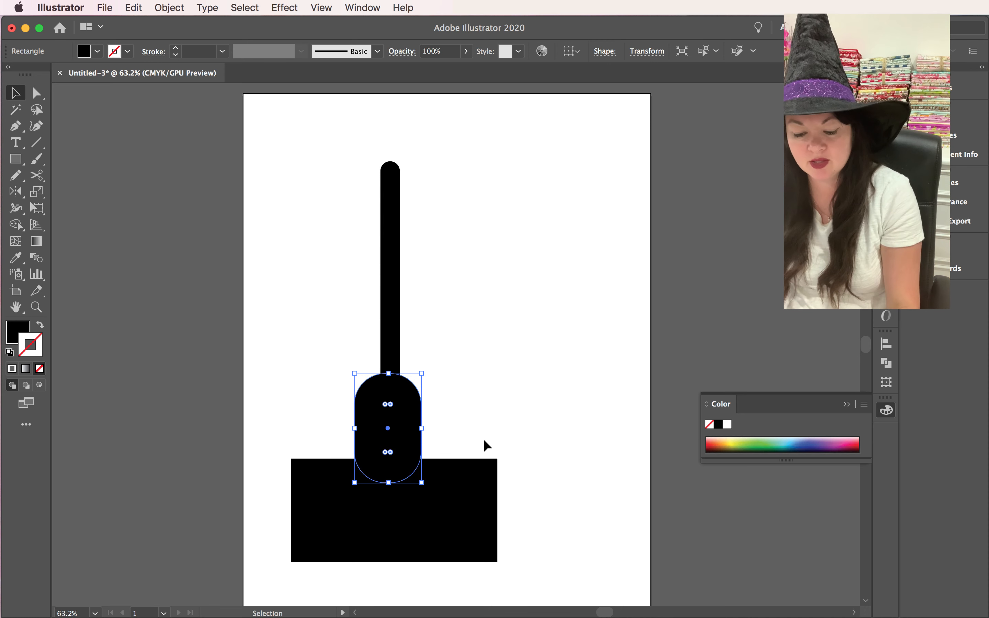
{"action": "left_click_drag", "start_coordinate": [465, 433], "coordinate": [476, 481]}
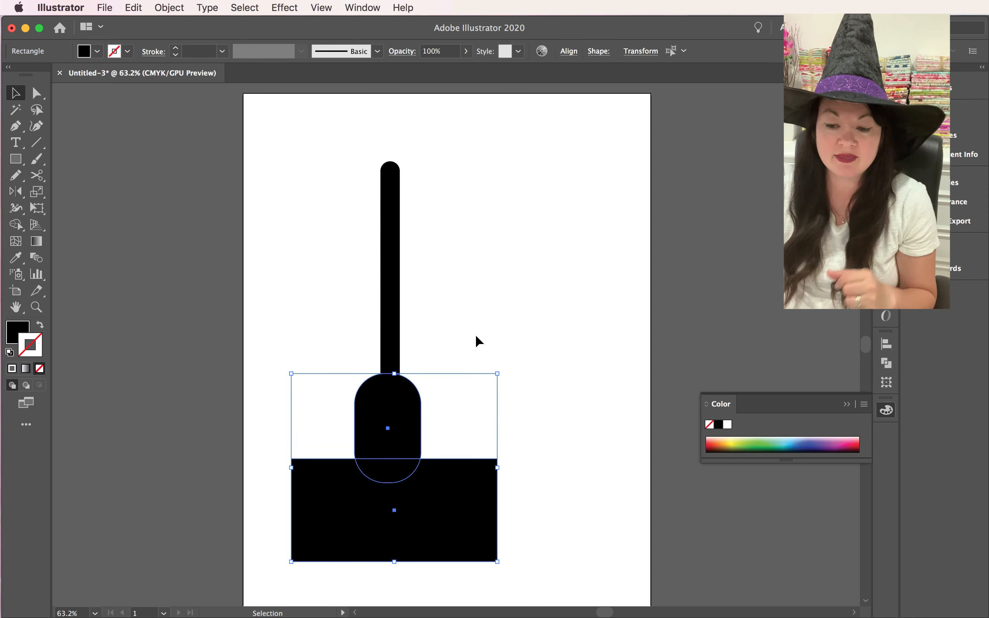
{"action": "left_click", "coordinate": [363, 7]}
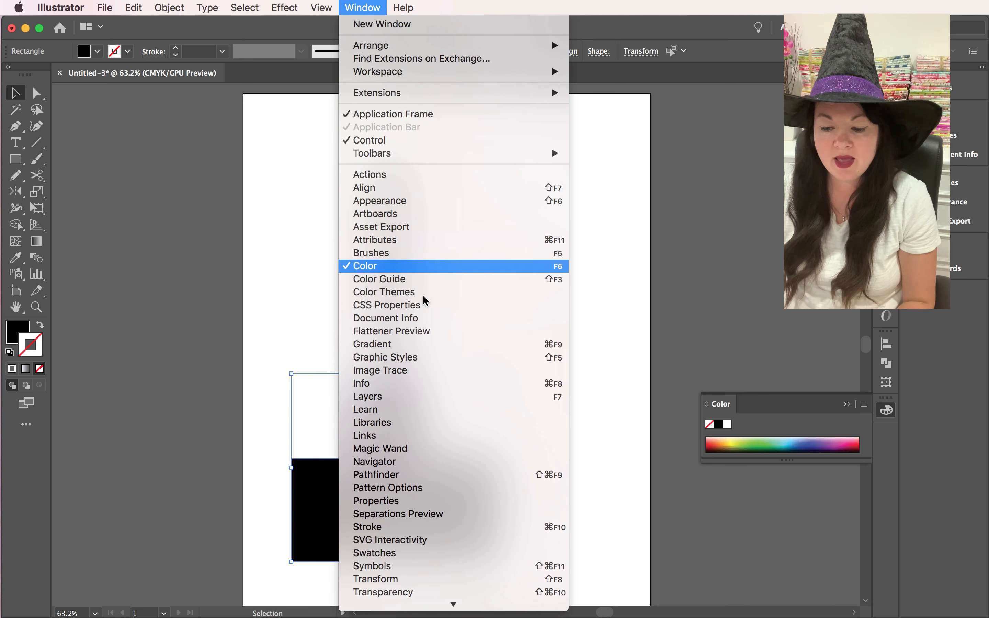
{"action": "left_click", "coordinate": [411, 474]}
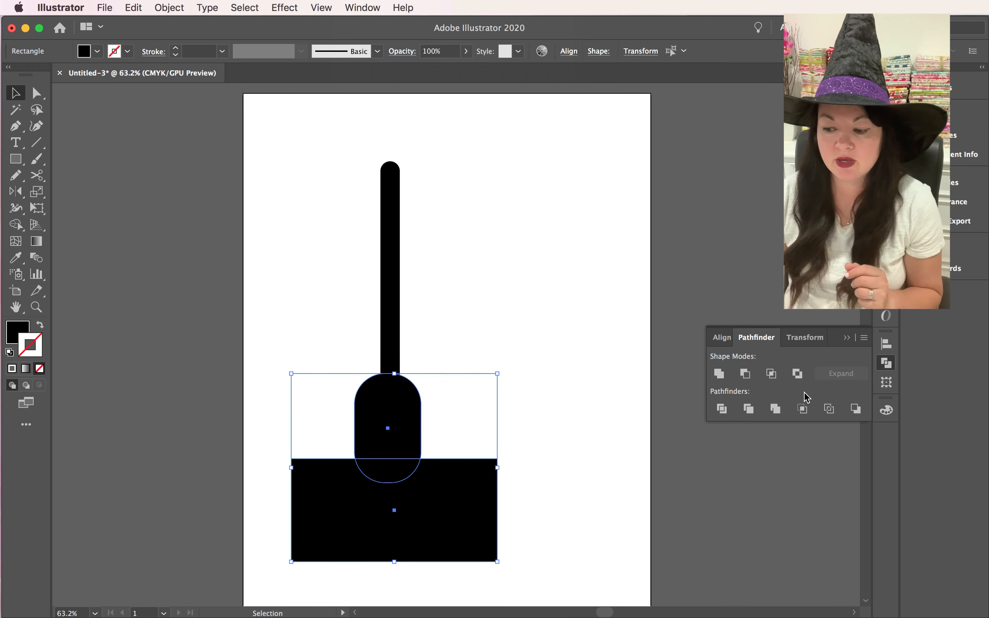
{"action": "left_click", "coordinate": [750, 411]}
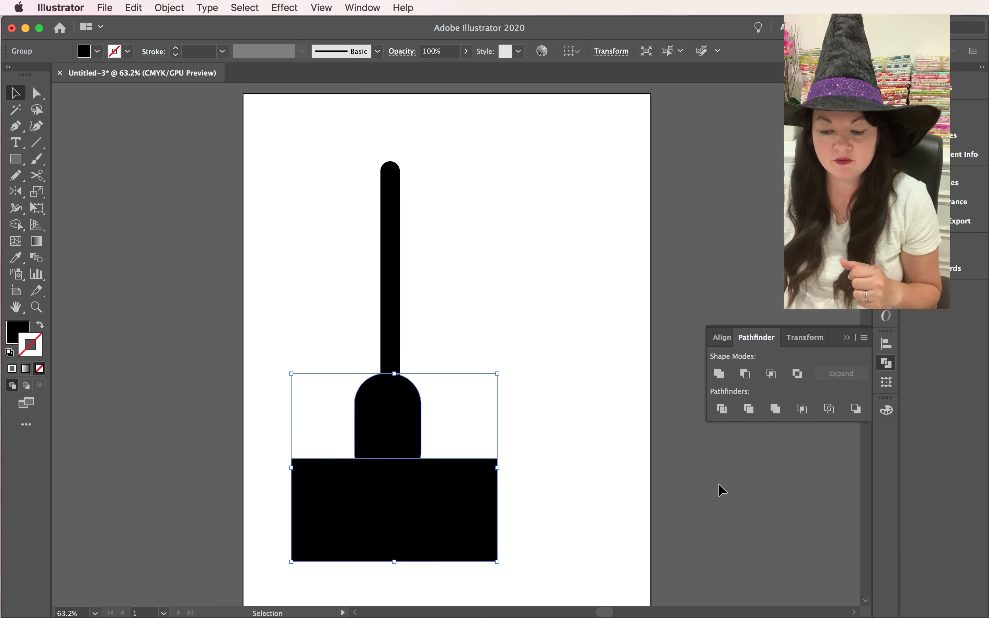
Ungroup the trimmed shapes and move the wide rectangle away from the broom head.
{"action": "left_click", "coordinate": [169, 8]}
{"action": "left_click", "coordinate": [180, 85]}
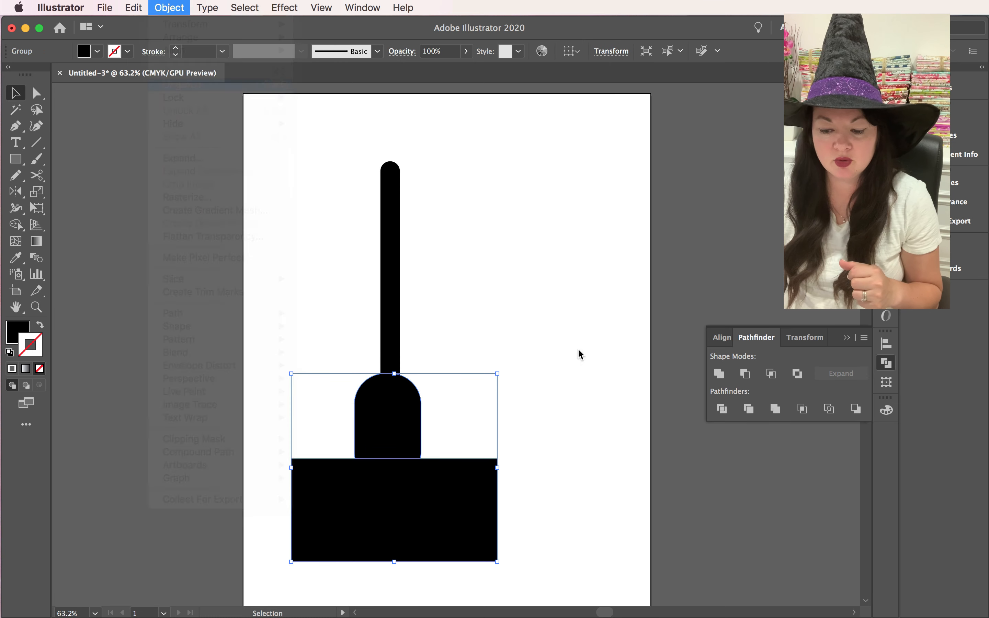
{"action": "left_click", "coordinate": [549, 439]}
{"action": "double_click", "coordinate": [449, 497]}
{"action": "double_click", "coordinate": [518, 481]}
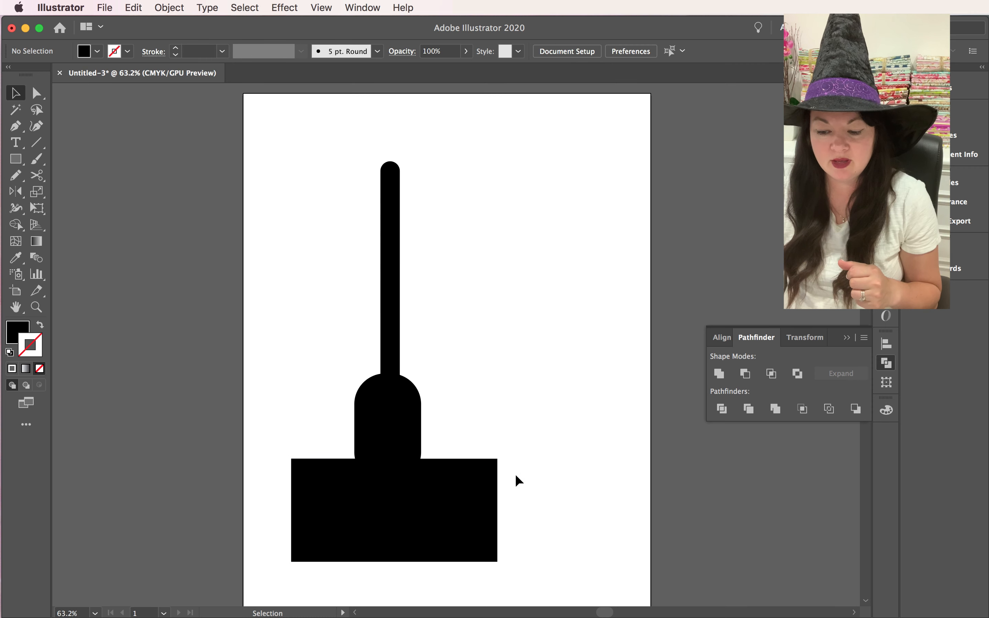
{"action": "left_click_drag", "start_coordinate": [482, 489], "coordinate": [300, 490]}
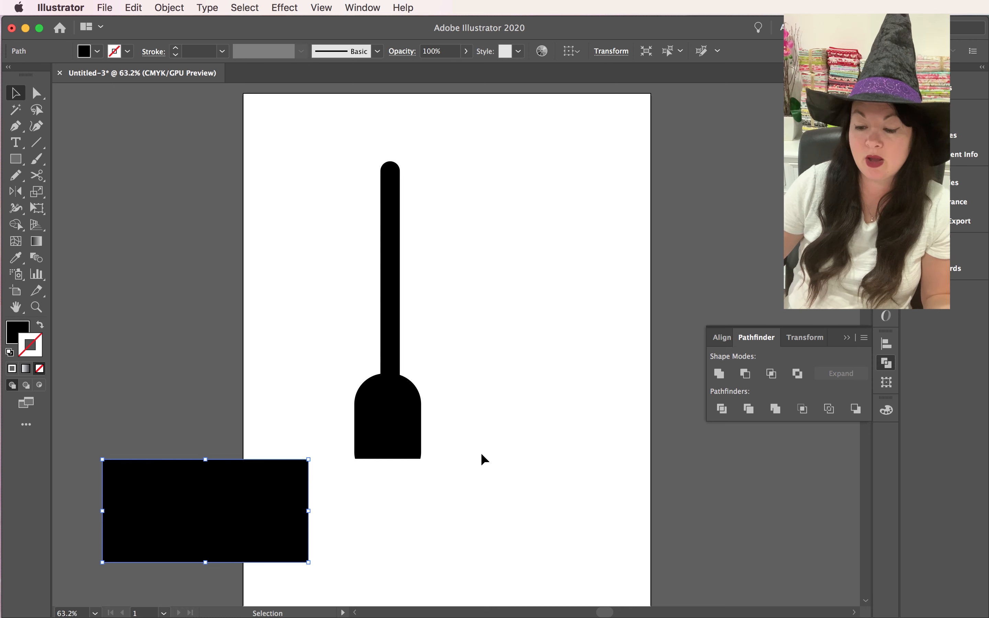
Align the handle and the broom head to each other on their horizontal centers.
{"action": "left_click_drag", "start_coordinate": [477, 483], "coordinate": [340, 302]}
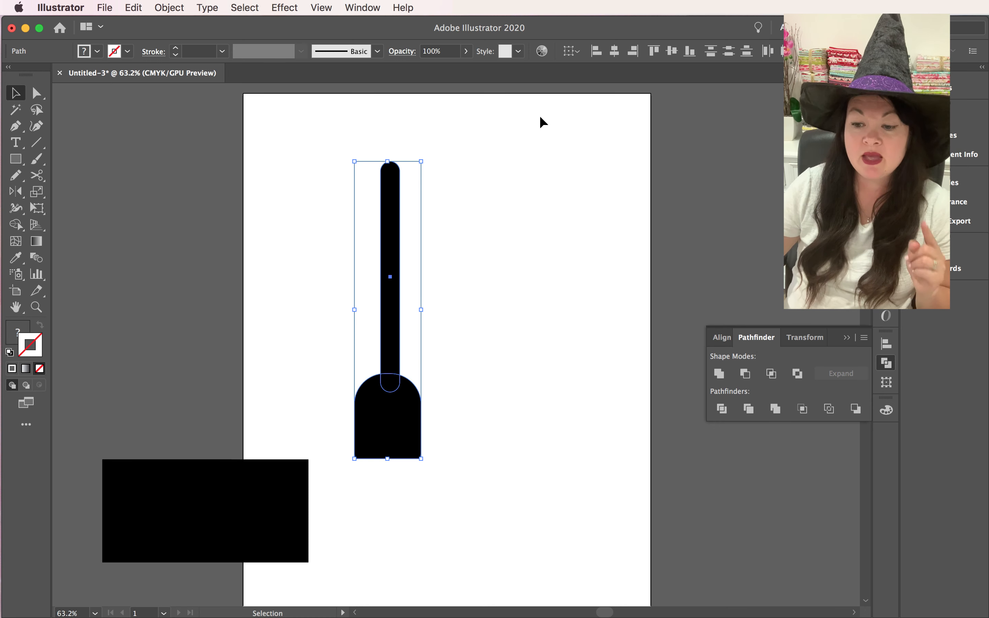
{"action": "left_click", "coordinate": [363, 8]}
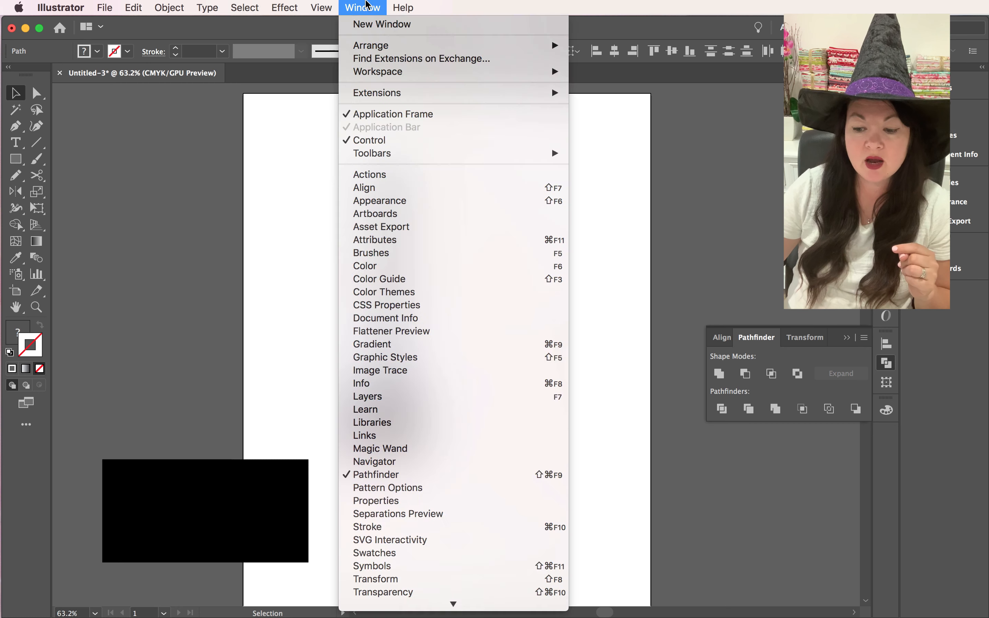
{"action": "left_click", "coordinate": [402, 187]}
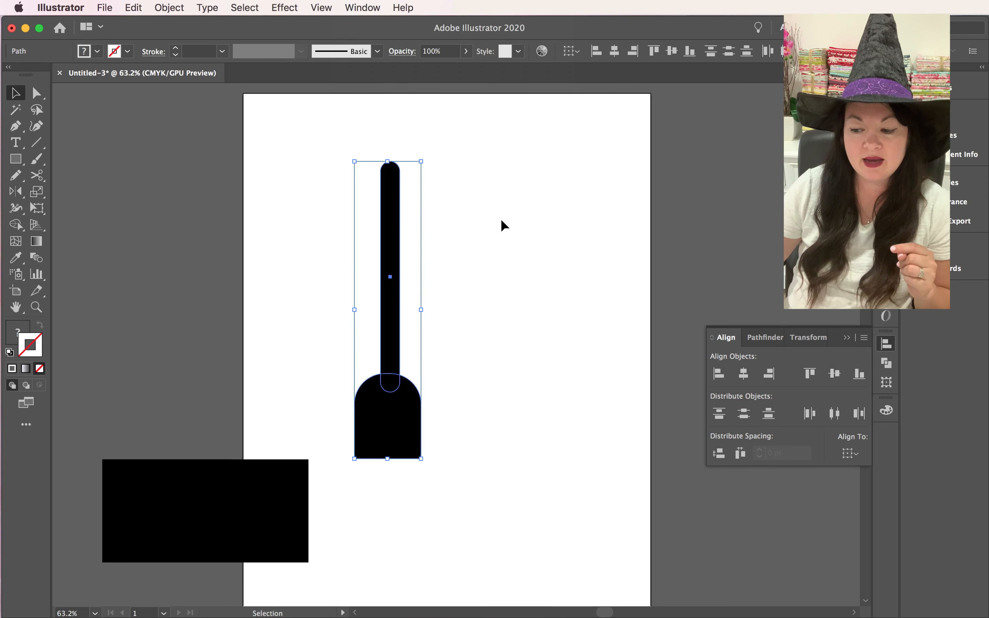
{"action": "left_click", "coordinate": [747, 381]}
{"action": "left_click", "coordinate": [620, 511]}
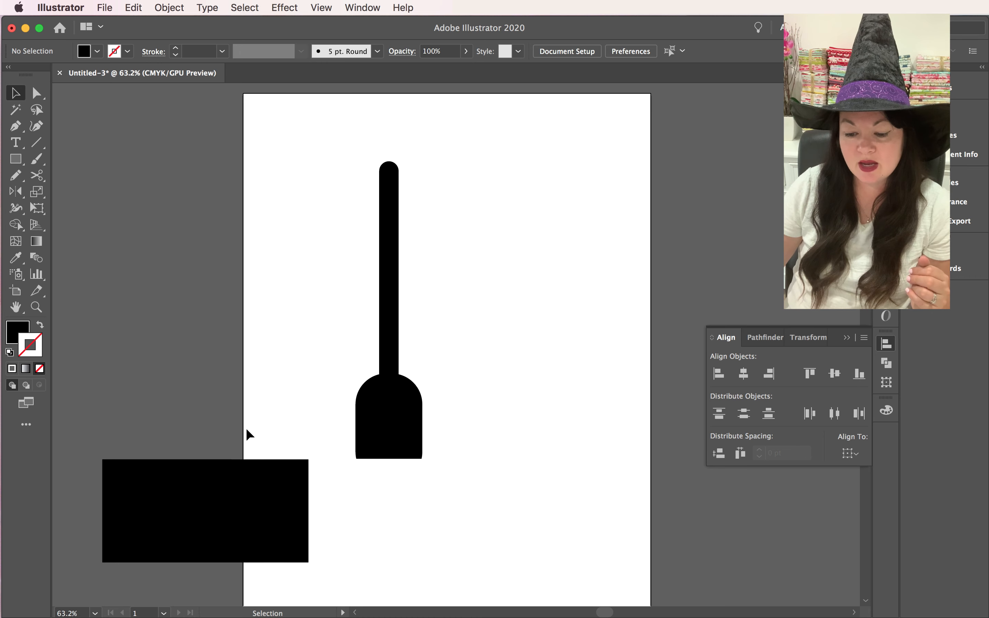
Shrink the spare rectangle to a thin bar across the broom head's upper part and trim the head with it.
{"action": "left_click", "coordinate": [285, 494]}
{"action": "mouse_move", "coordinate": [308, 460]}
{"action": "left_mouse_down"}
{"action": "mouse_move", "coordinate": [230, 552]}
{"action": "mouse_move", "coordinate": [430, 450]}
{"action": "mouse_move", "coordinate": [441, 407]}
{"action": "left_mouse_up"}
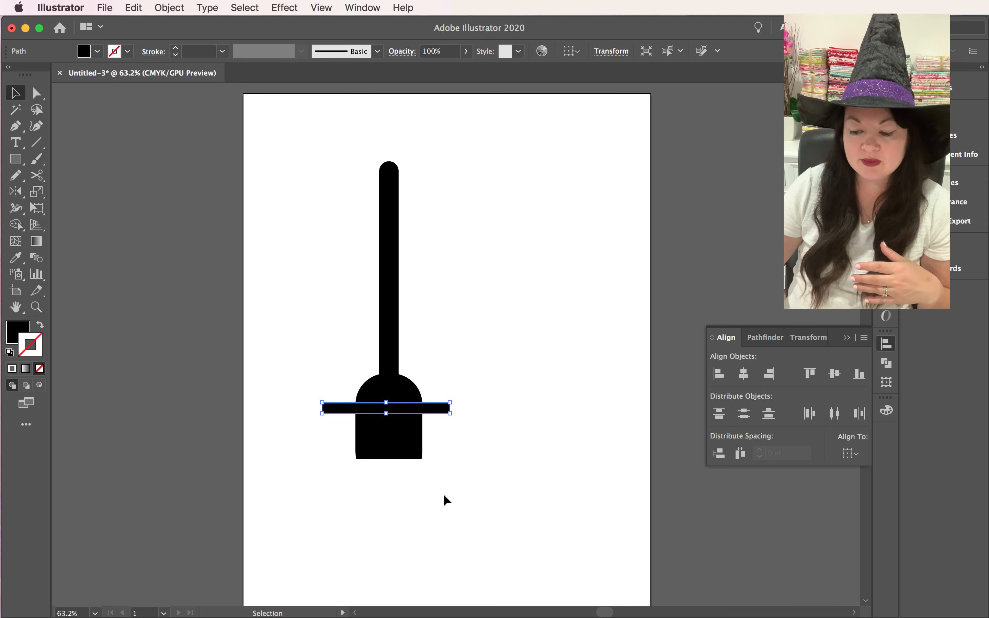
{"action": "left_click_drag", "start_coordinate": [445, 496], "coordinate": [425, 427]}
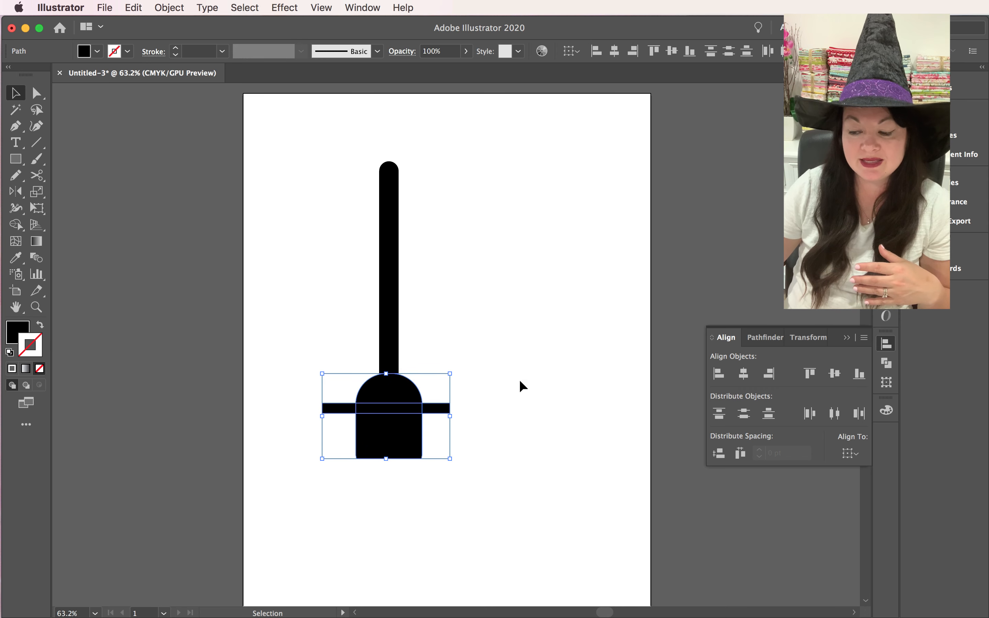
{"action": "left_click", "coordinate": [768, 338]}
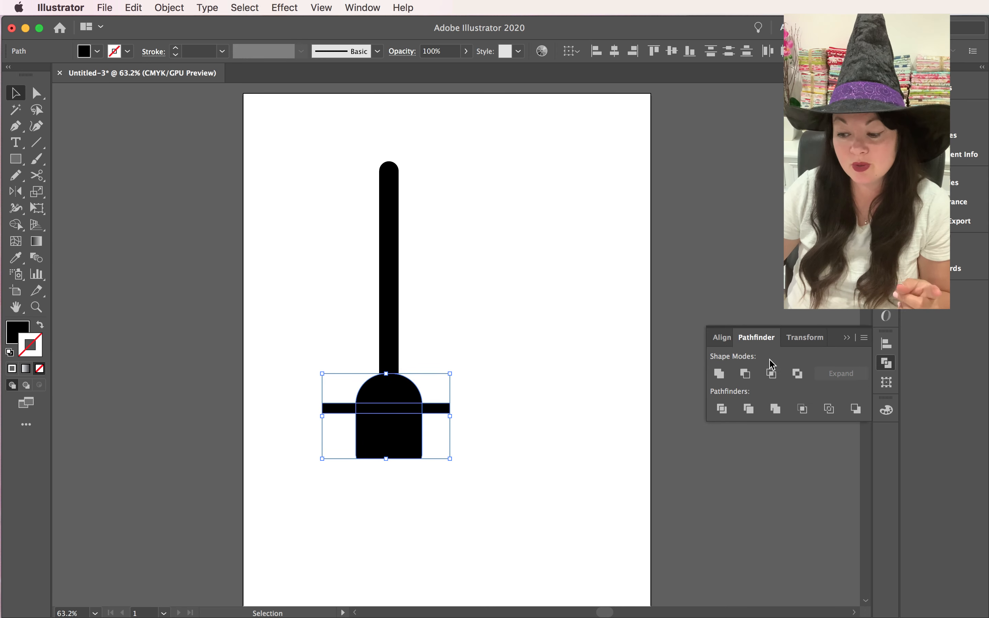
{"action": "left_click", "coordinate": [749, 409]}
Ungroup the trimmed broom head and move the thin bar off it to leave a gap.
{"action": "left_click", "coordinate": [169, 4]}
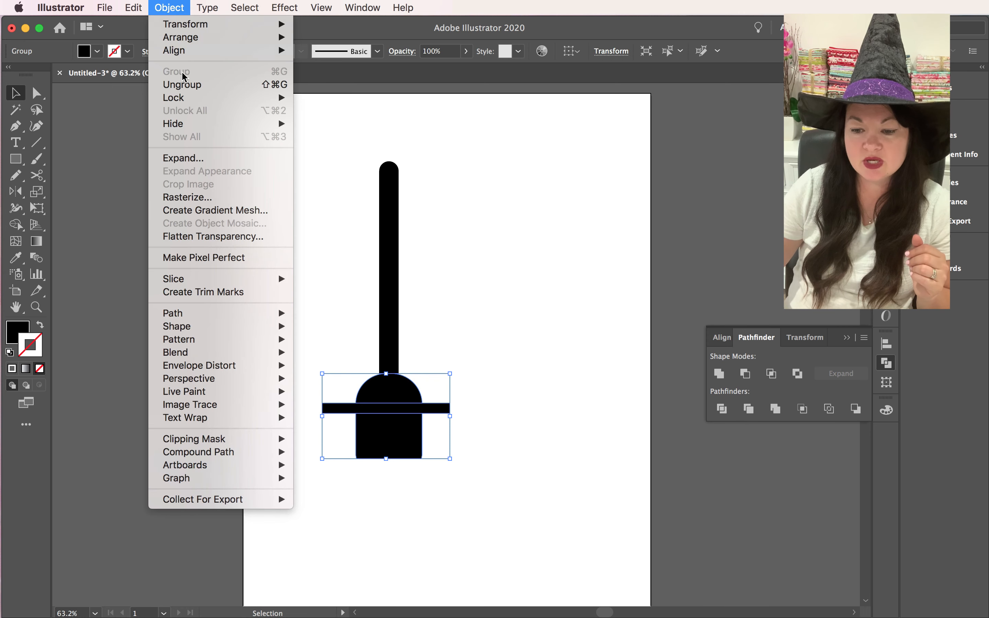
{"action": "left_click", "coordinate": [192, 83]}
{"action": "left_click", "coordinate": [526, 369]}
{"action": "left_click_drag", "start_coordinate": [444, 411], "coordinate": [597, 308]}
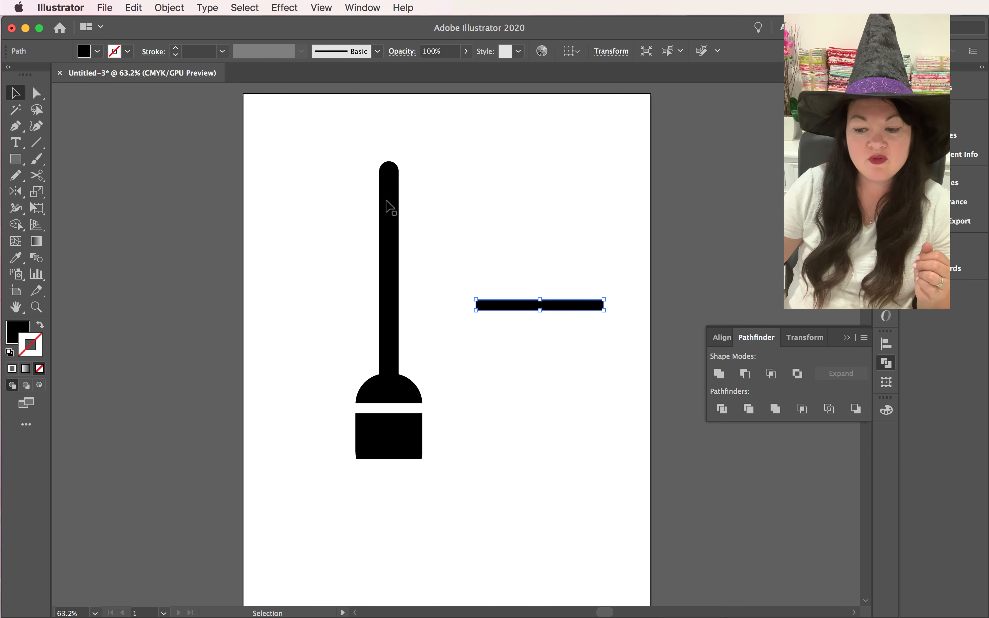
Place the thin bar across the handle near its upper end and trim the handle with it.
{"action": "left_click_drag", "start_coordinate": [527, 307], "coordinate": [385, 186]}
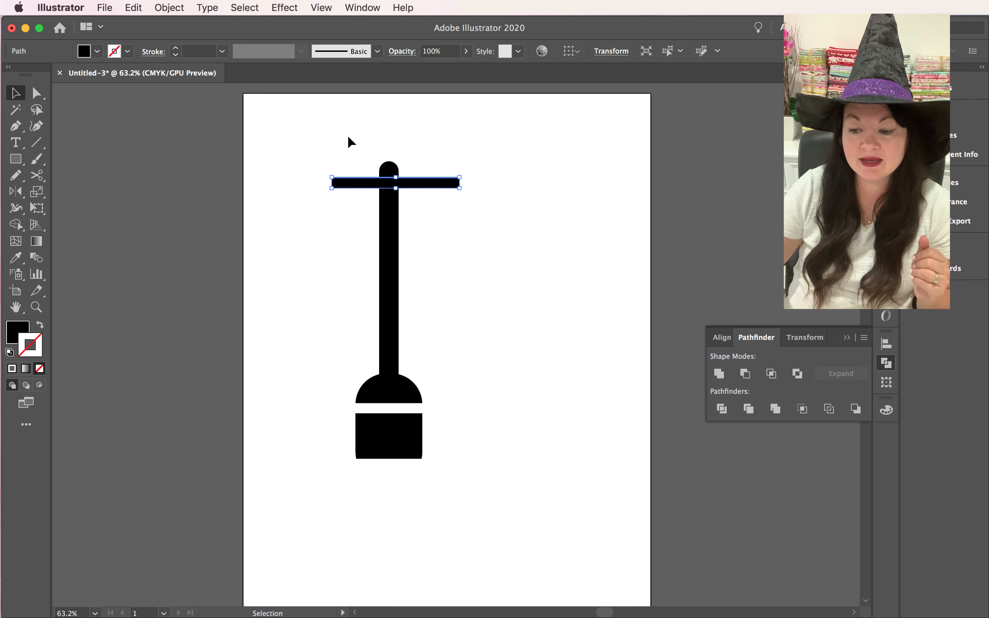
{"action": "left_click_drag", "start_coordinate": [350, 141], "coordinate": [400, 193]}
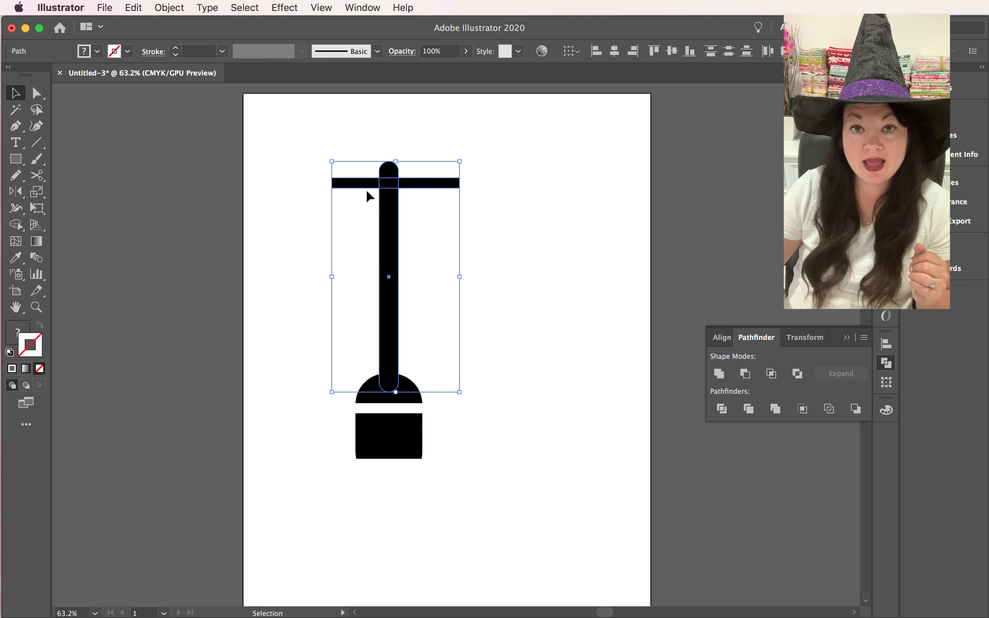
{"action": "left_click", "coordinate": [753, 415]}
Ungroup the trimmed handle and move the thin bar aside into the empty area of the artboard.
{"action": "left_click", "coordinate": [177, 8]}
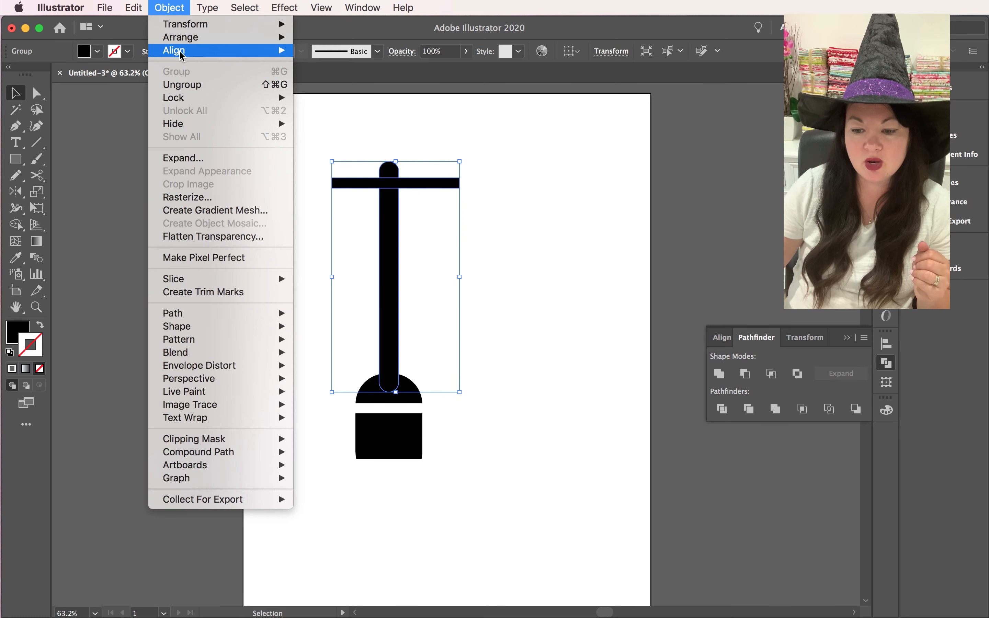
{"action": "left_click", "coordinate": [198, 84]}
{"action": "double_click", "coordinate": [426, 183]}
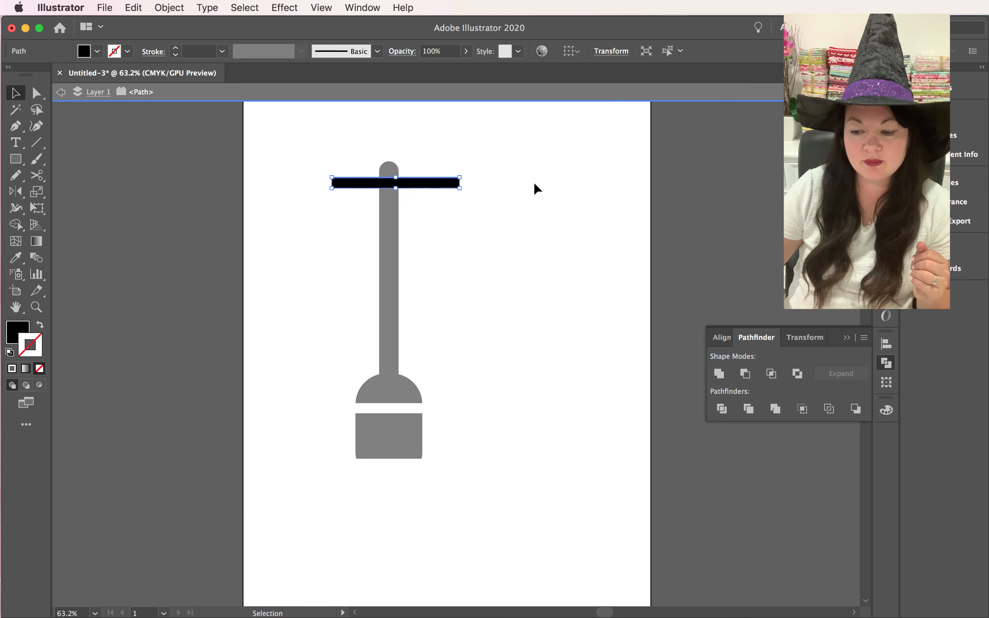
{"action": "double_click", "coordinate": [519, 192]}
{"action": "left_click_drag", "start_coordinate": [424, 189], "coordinate": [611, 218]}
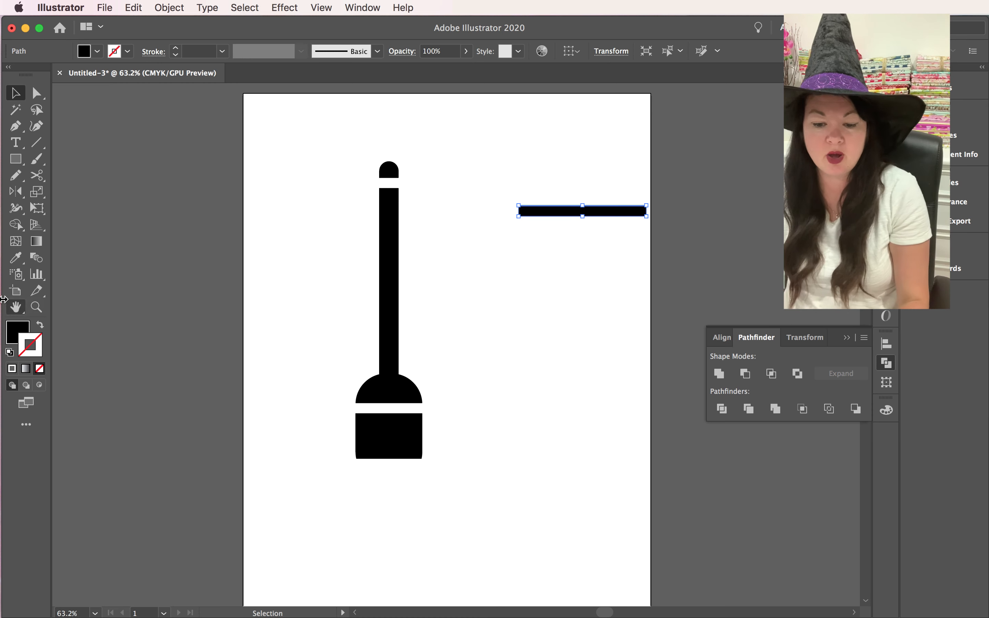
Start a Pen path just below the bristle block's left end, with a tall and a shorter thin spike reaching up into the block.
{"action": "left_click", "coordinate": [36, 307]}
{"action": "left_click", "coordinate": [400, 449]}
{"action": "left_click", "coordinate": [484, 322]}
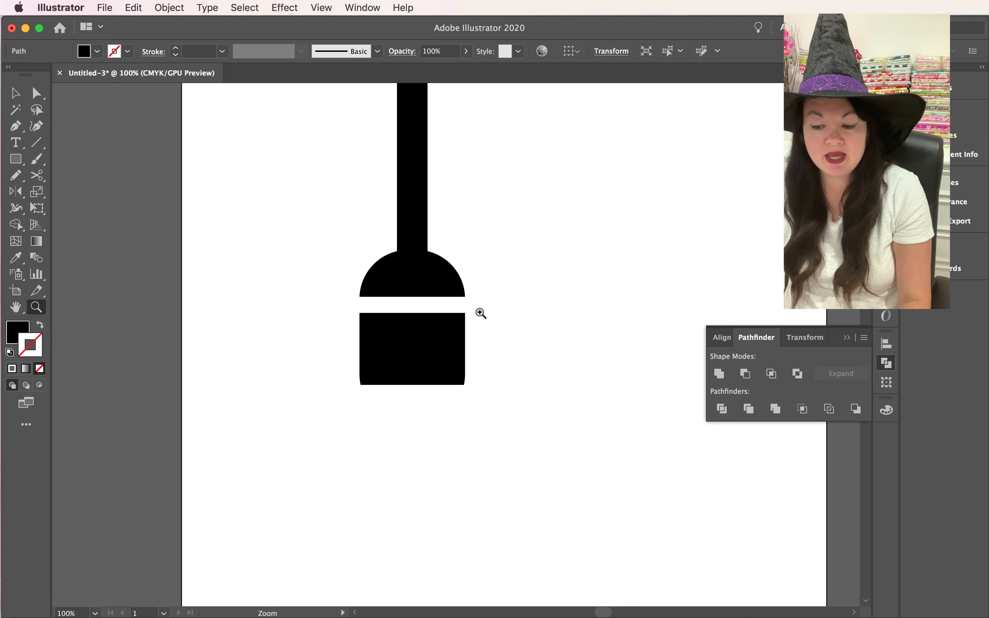
{"action": "left_click", "coordinate": [439, 315]}
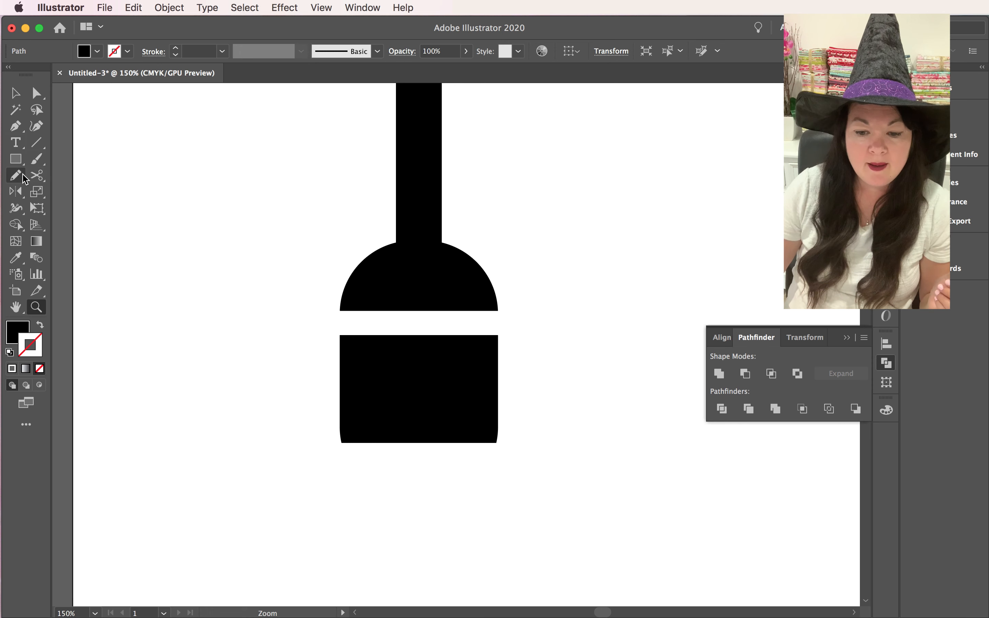
{"action": "left_click", "coordinate": [17, 131]}
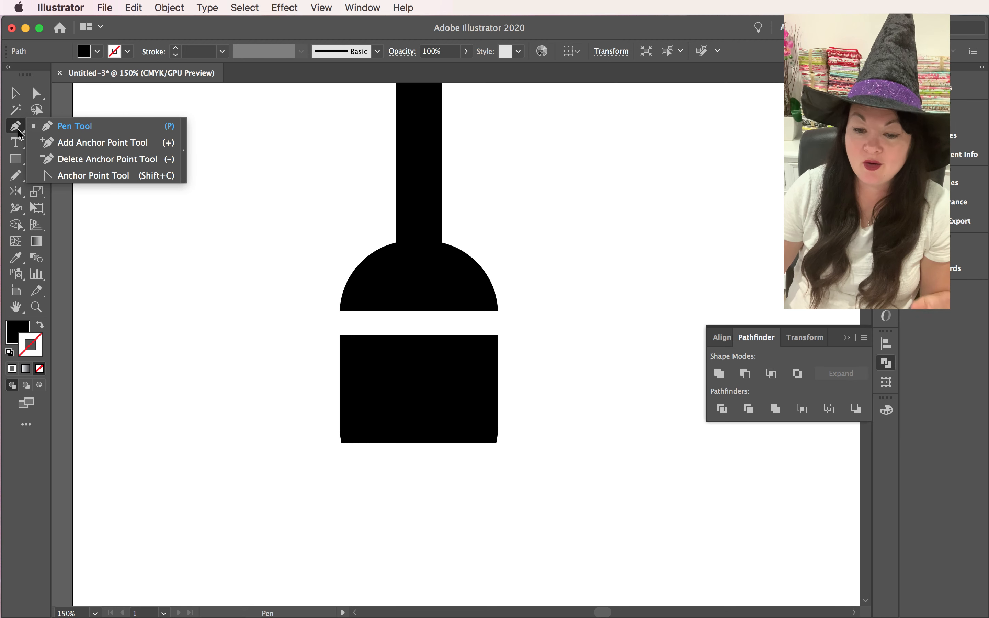
{"action": "left_click", "coordinate": [65, 128]}
{"action": "left_click", "coordinate": [351, 461]}
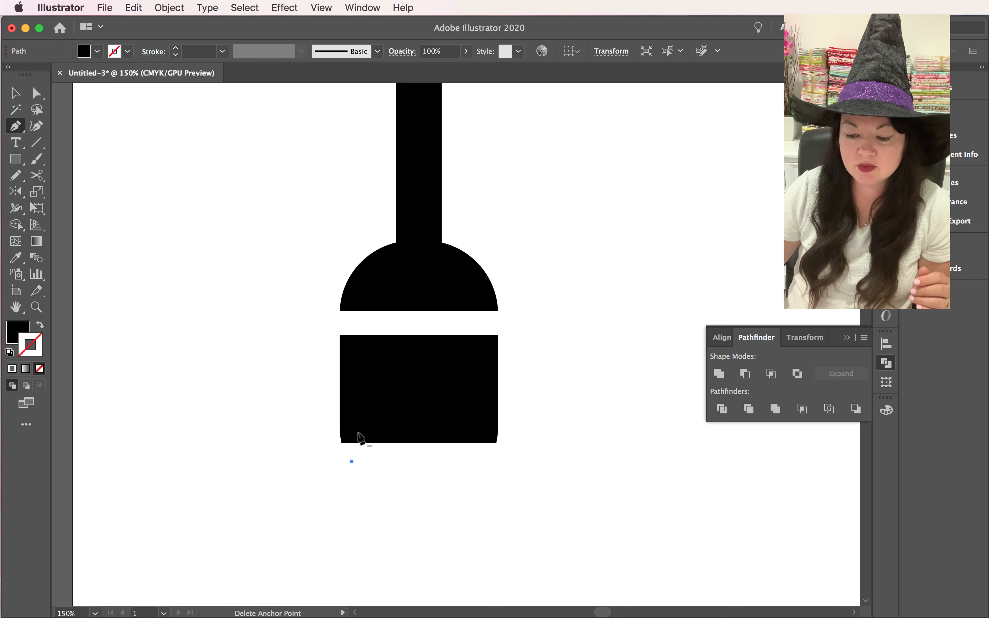
{"action": "left_click_drag", "start_coordinate": [357, 373], "coordinate": [360, 466]}
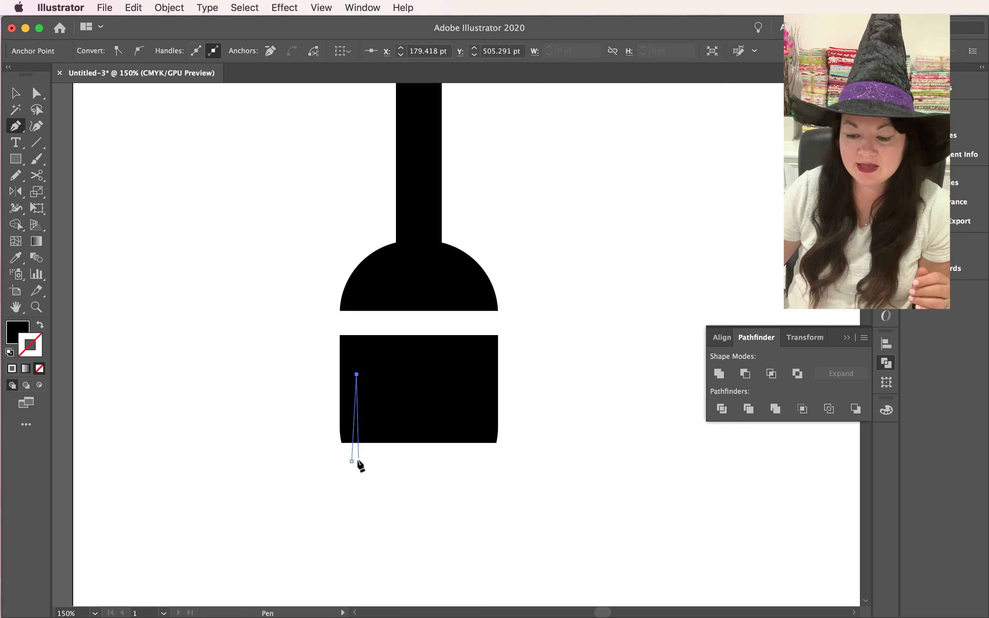
{"action": "left_click", "coordinate": [357, 464]}
{"action": "left_click", "coordinate": [373, 418]}
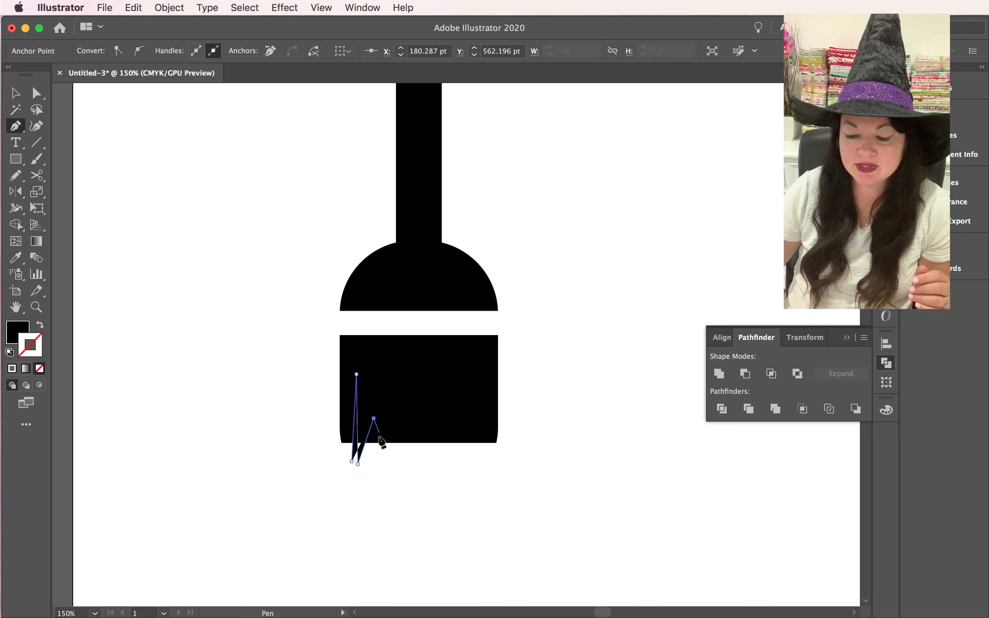
{"action": "left_click", "coordinate": [366, 467]}
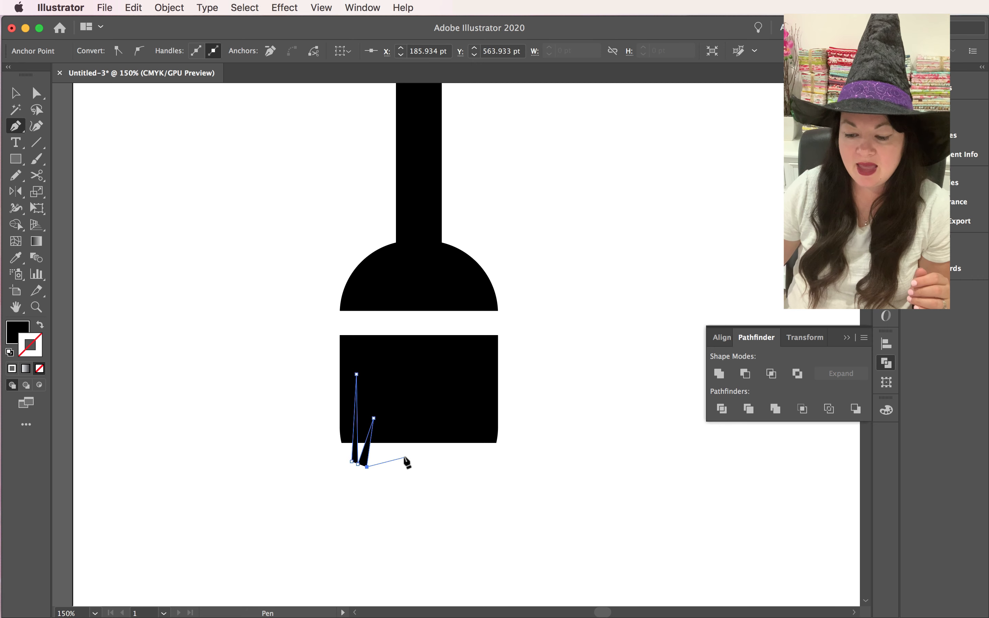
Continue the Pen path rightward with two tall spikes mid-block and three short, closely spaced spikes at the block's right end.
{"action": "left_click", "coordinate": [405, 456]}
{"action": "left_click", "coordinate": [405, 390]}
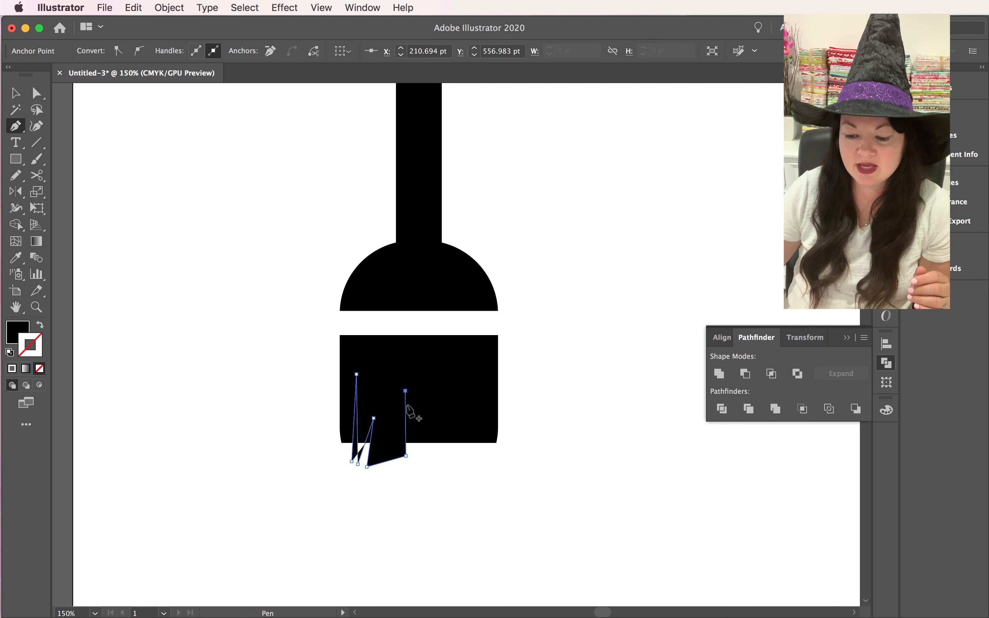
{"action": "left_click", "coordinate": [412, 462]}
{"action": "left_click", "coordinate": [443, 456]}
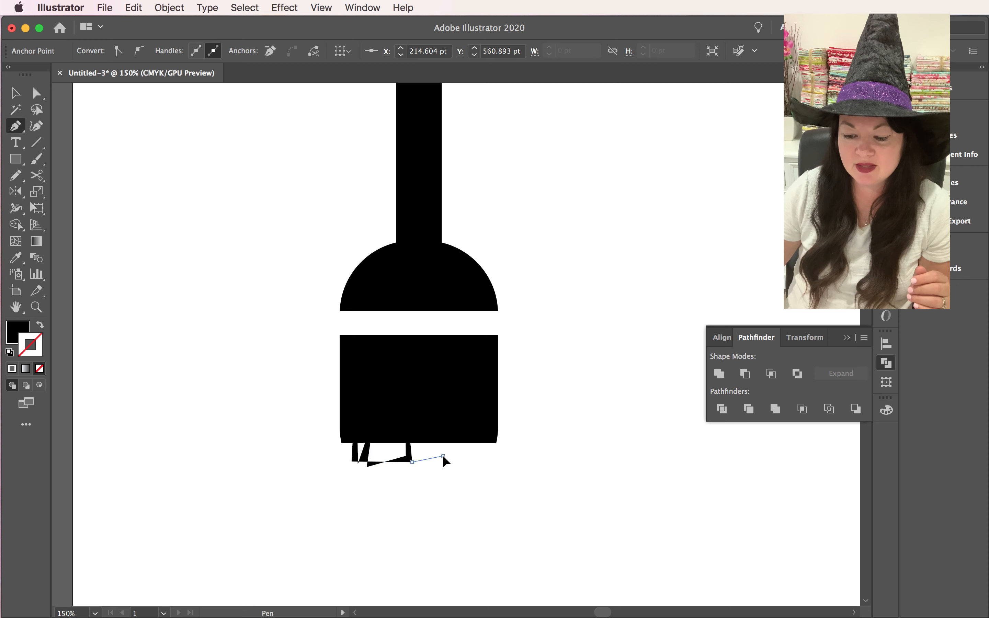
{"action": "left_click", "coordinate": [446, 380]}
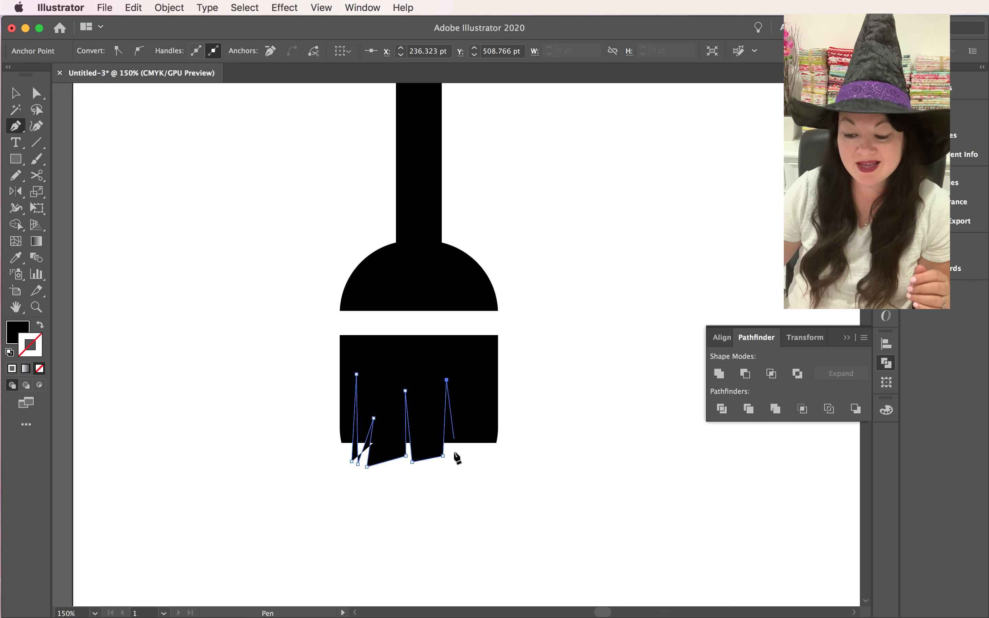
{"action": "left_click", "coordinate": [448, 465]}
{"action": "left_click", "coordinate": [471, 464]}
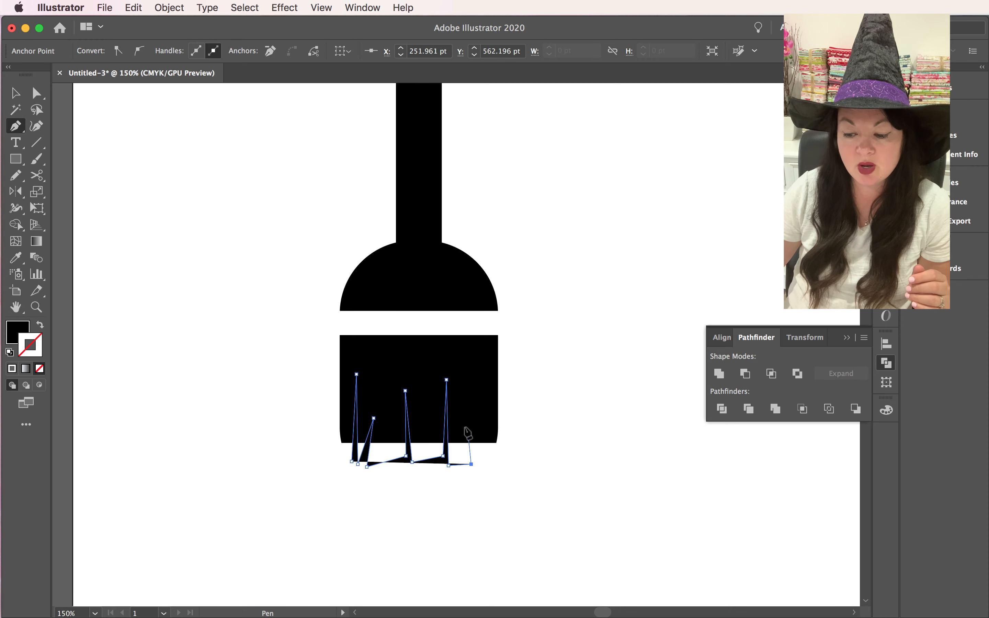
{"action": "left_click", "coordinate": [471, 418]}
{"action": "left_click", "coordinate": [474, 456]}
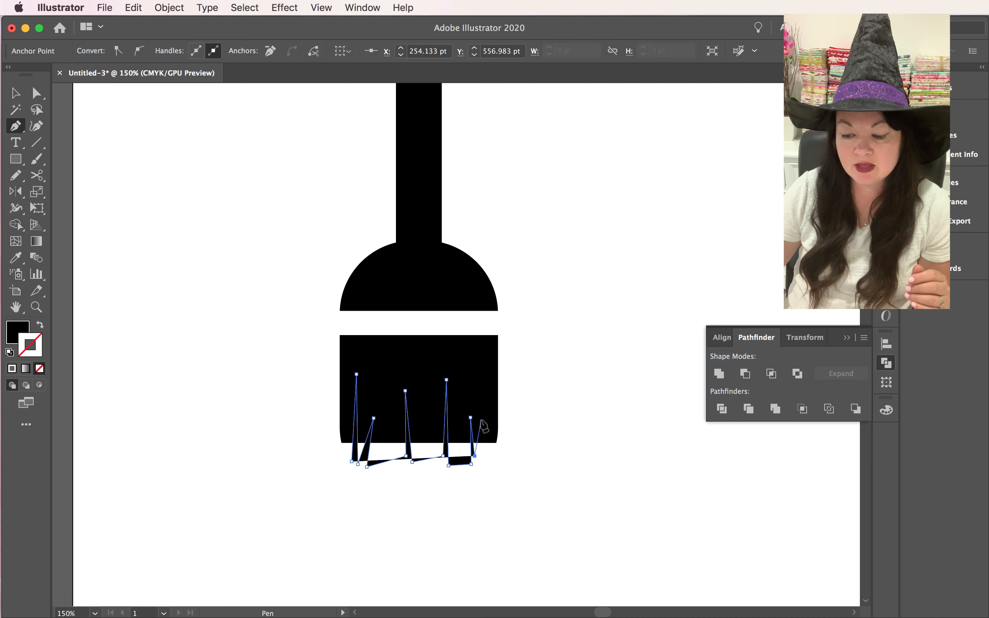
{"action": "left_click", "coordinate": [482, 421]}
{"action": "left_click", "coordinate": [488, 459]}
{"action": "left_click", "coordinate": [491, 427]}
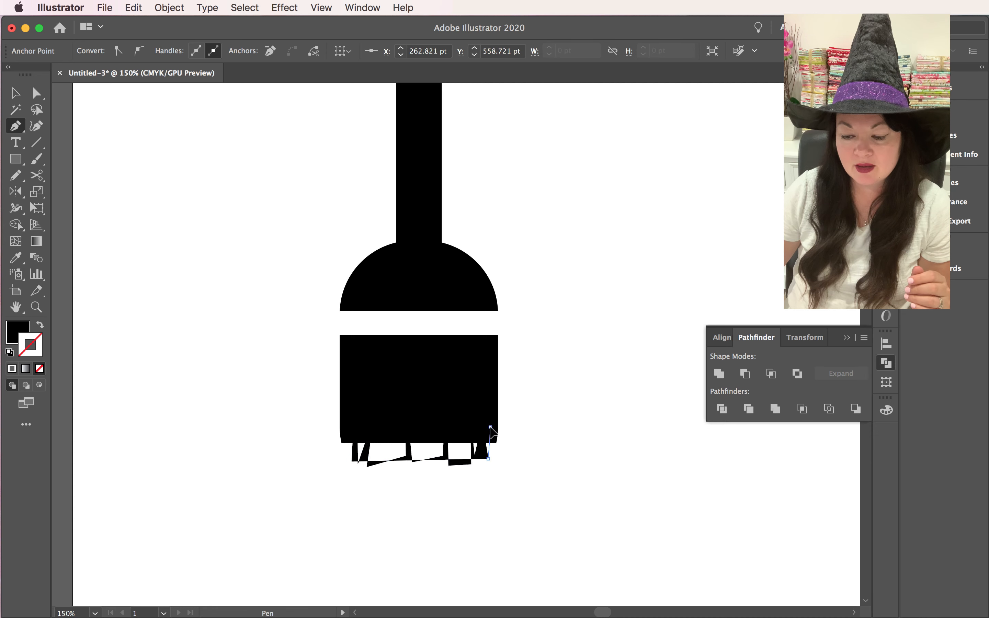
Close the spiked path with a rough outline beneath the bristle block, and deselect it.
{"action": "left_click", "coordinate": [499, 471]}
{"action": "left_click", "coordinate": [458, 513]}
{"action": "left_click", "coordinate": [355, 494]}
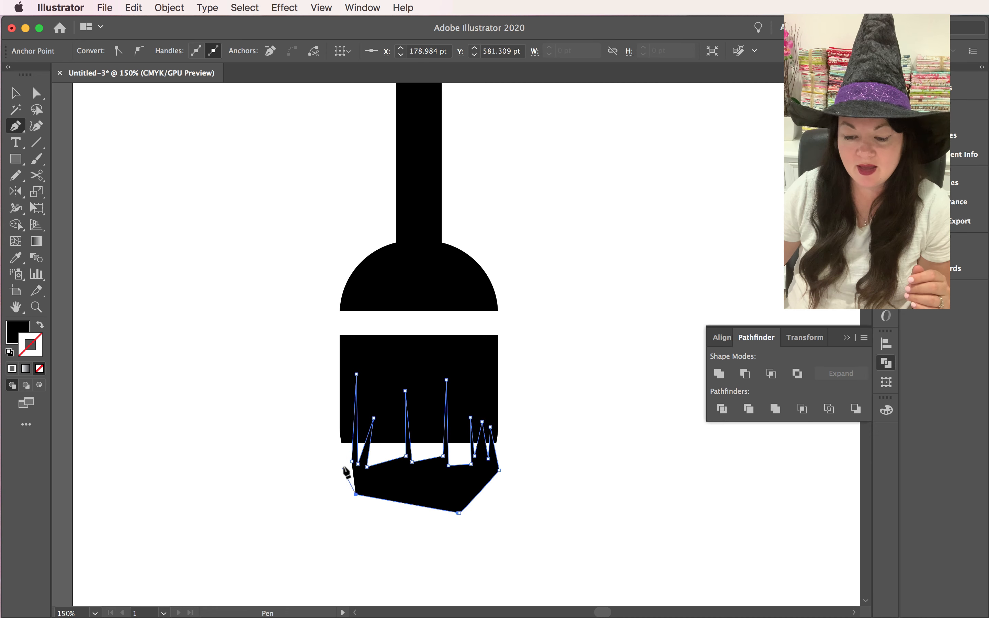
{"action": "left_click", "coordinate": [334, 467]}
{"action": "left_click", "coordinate": [352, 461]}
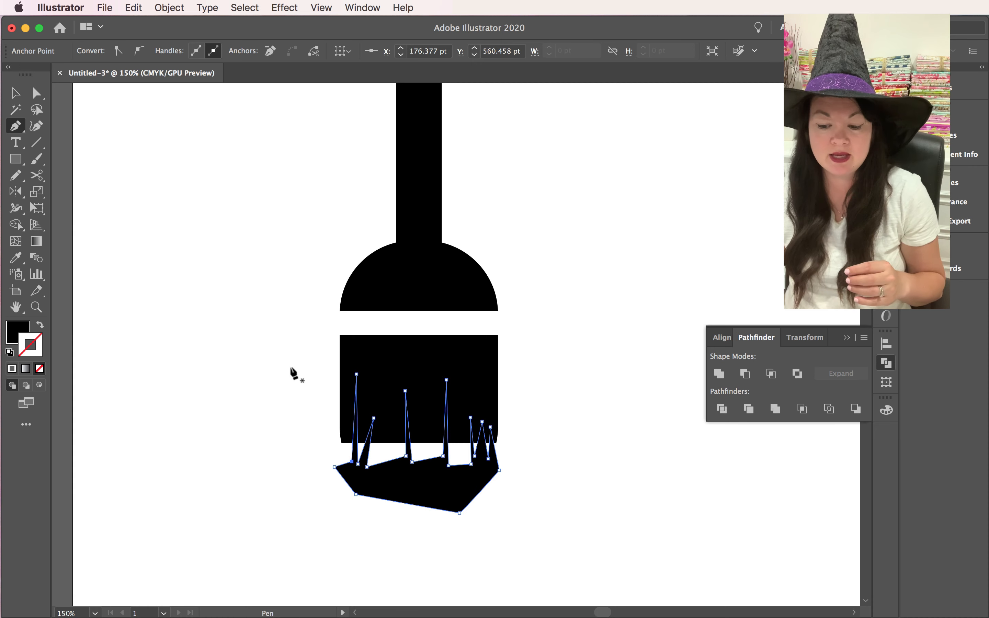
{"action": "left_click_drag", "start_coordinate": [251, 370], "coordinate": [254, 378]}
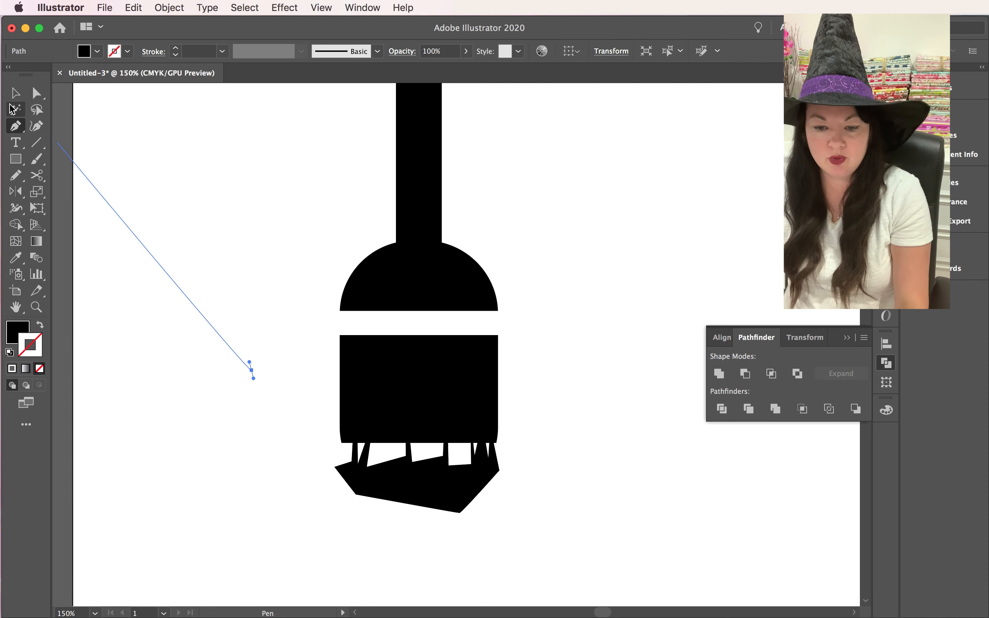
{"action": "left_click", "coordinate": [15, 93]}
{"action": "left_click", "coordinate": [258, 327]}
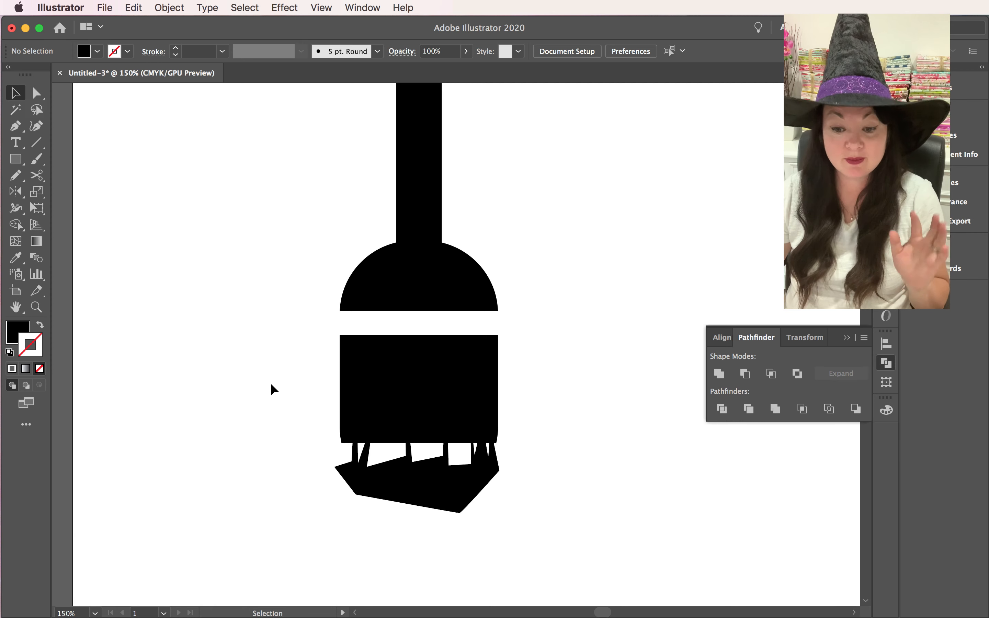
Trim the bristle block with the overlapping spiked shape using Pathfinder, and ungroup the result.
{"action": "mouse_move", "coordinate": [274, 391]}
{"action": "left_mouse_down"}
{"action": "mouse_move", "coordinate": [412, 495]}
{"action": "mouse_move", "coordinate": [500, 532]}
{"action": "left_mouse_up"}
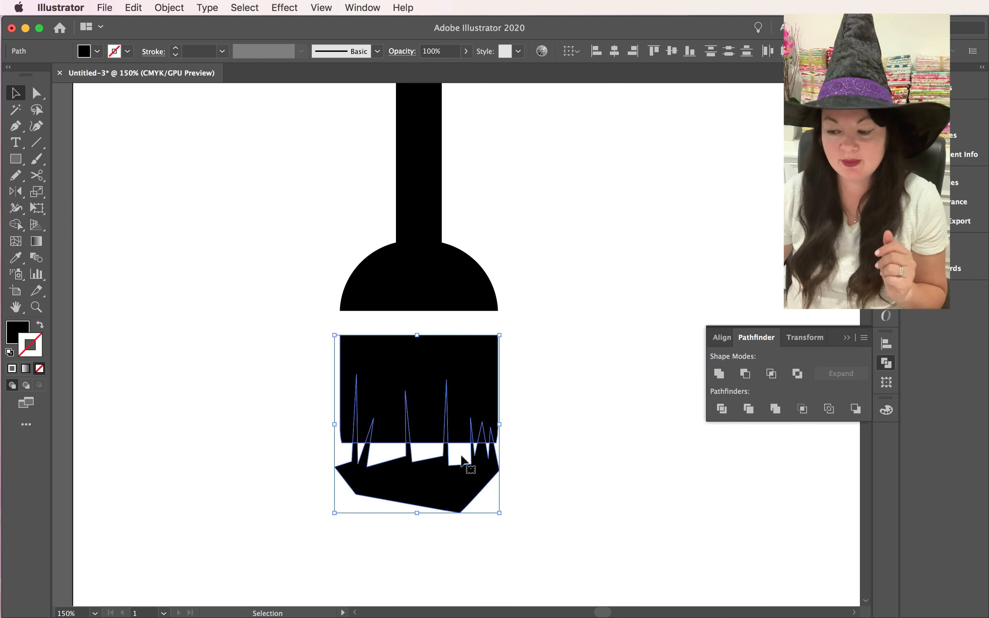
{"action": "left_click", "coordinate": [749, 410]}
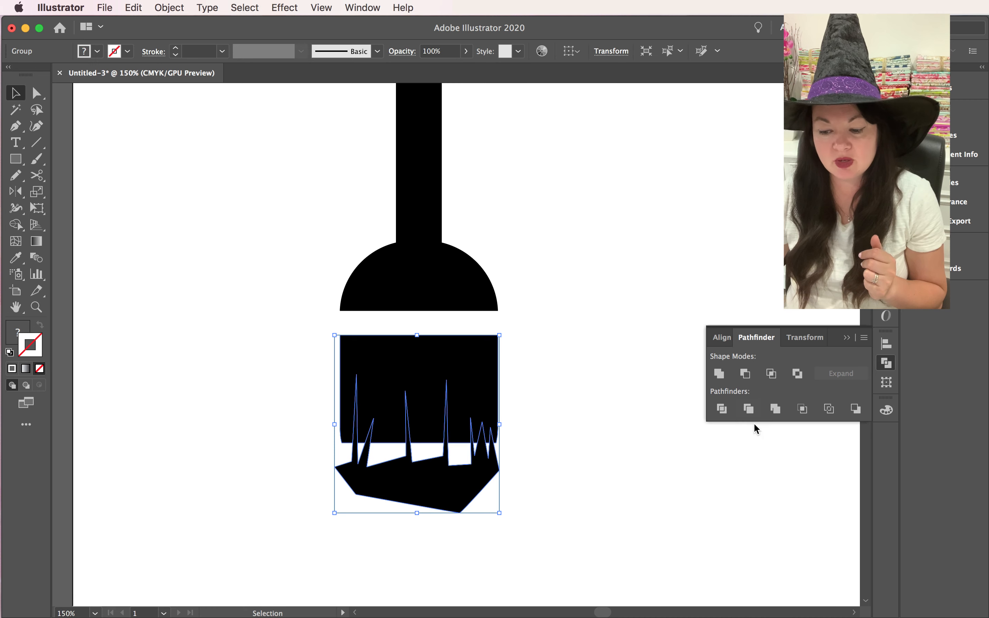
{"action": "left_click", "coordinate": [171, 6]}
{"action": "left_click", "coordinate": [192, 84]}
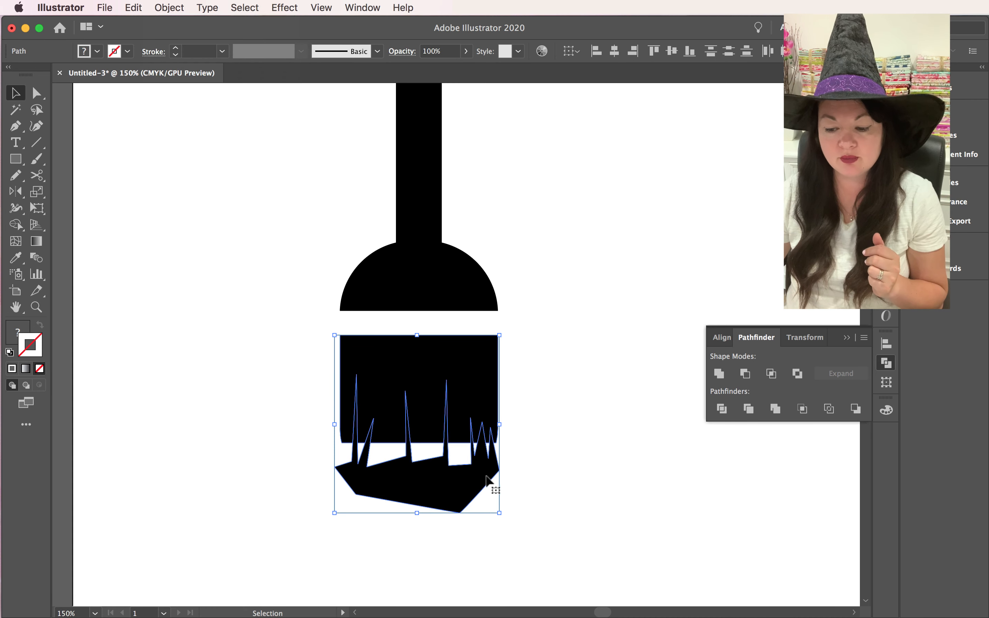
Deselect the ungrouped pieces and move only the spiked shape off the bristles to the artboard's left edge.
{"action": "left_click_drag", "start_coordinate": [488, 481], "coordinate": [345, 489]}
{"action": "key", "text": "super+z"}
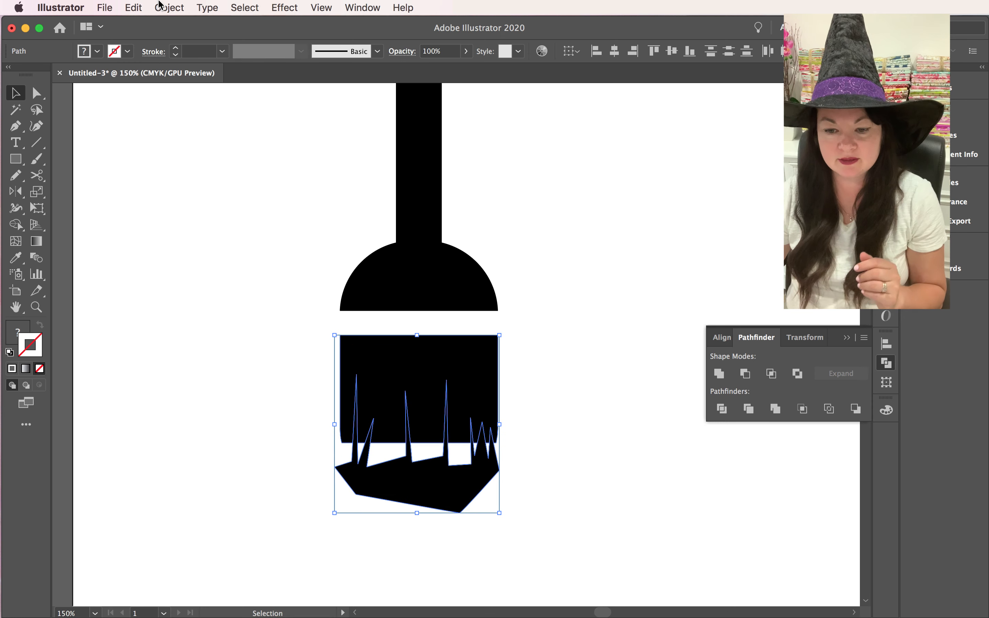
{"action": "left_click", "coordinate": [159, 6]}
{"action": "left_click", "coordinate": [174, 6]}
{"action": "left_click", "coordinate": [509, 479]}
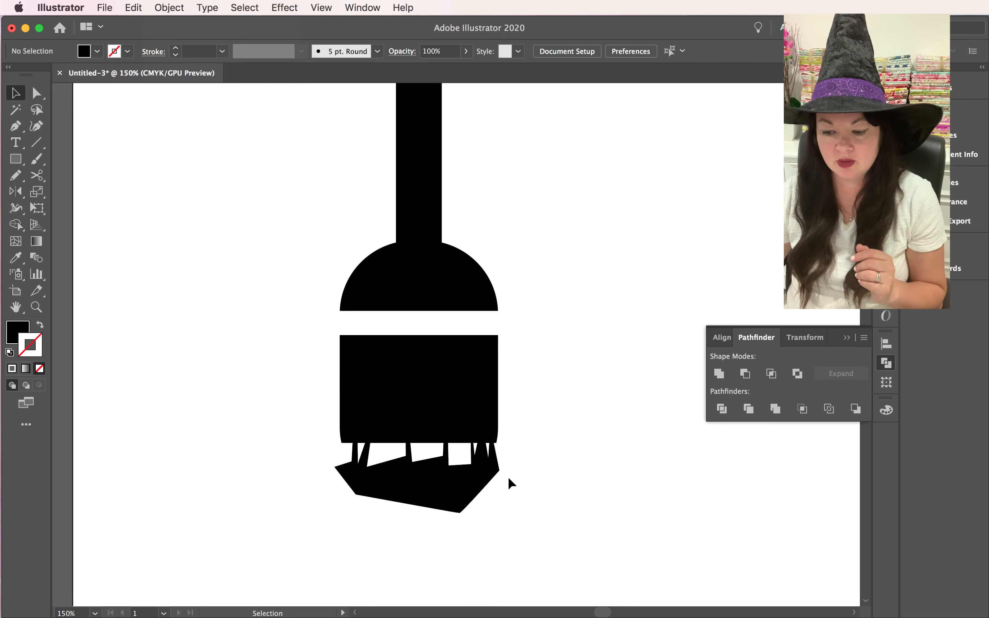
{"action": "left_click_drag", "start_coordinate": [493, 481], "coordinate": [114, 270]}
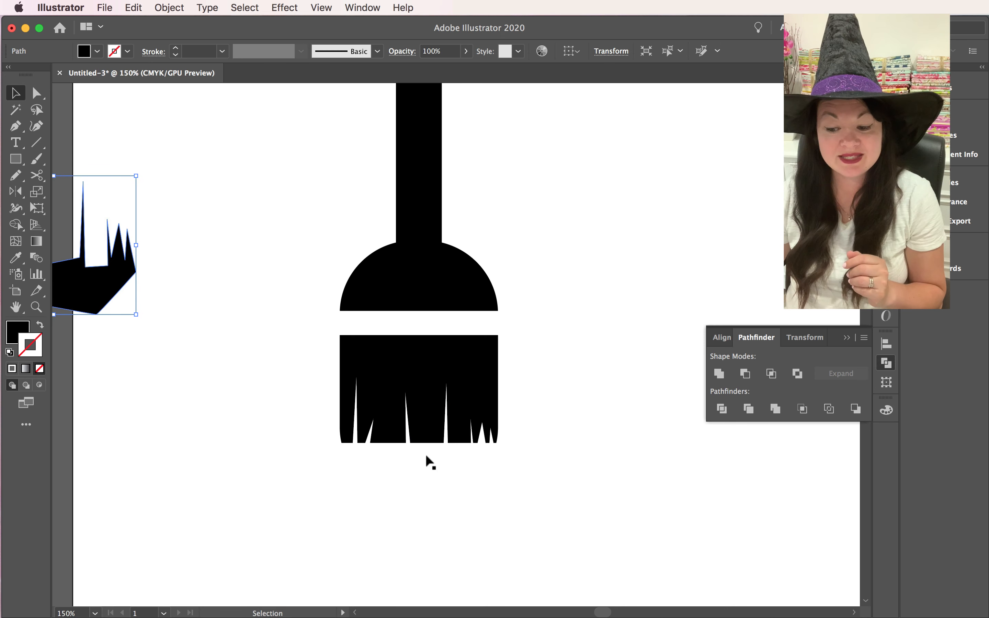
View the whole broom on the artboard to check its cut bristles.
{"action": "left_click", "coordinate": [36, 307]}
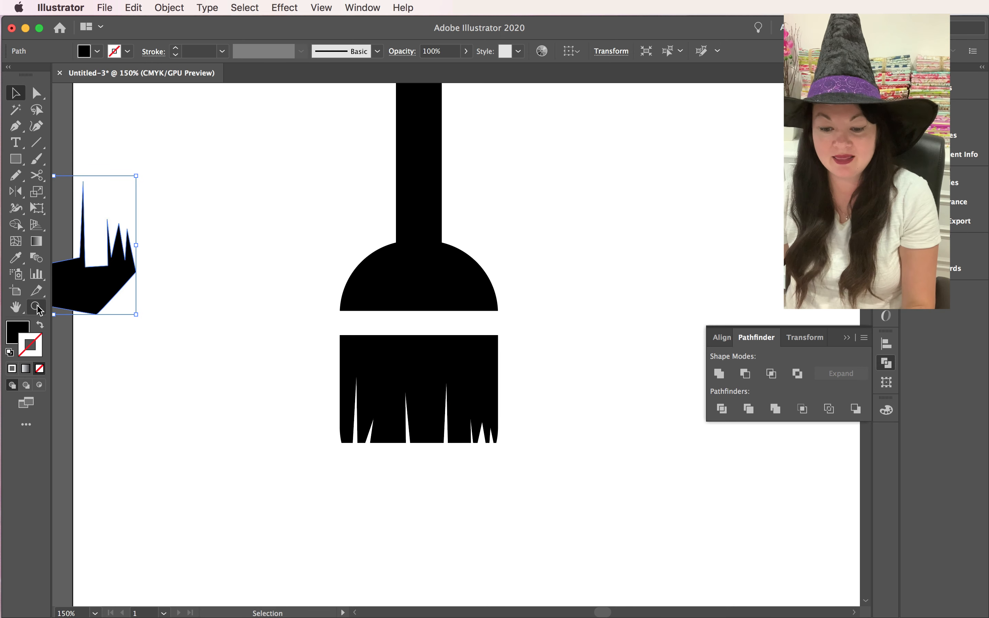
{"action": "left_click", "coordinate": [398, 275], "text": "alt"}
{"action": "left_click", "coordinate": [525, 324], "text": "alt"}
{"action": "left_click", "coordinate": [512, 324], "text": "alt"}
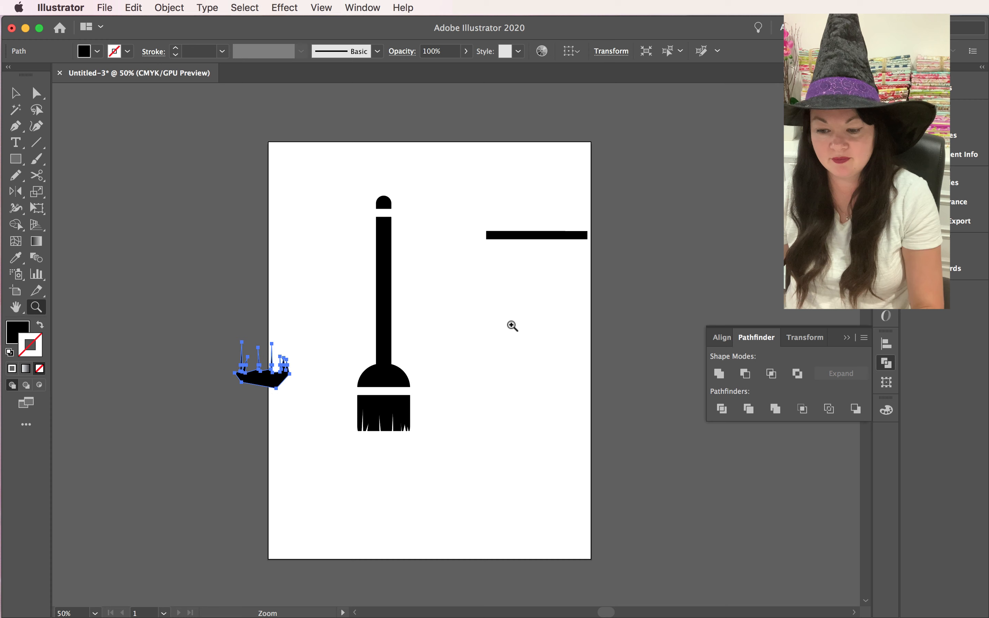
{"action": "left_click", "coordinate": [434, 350]}
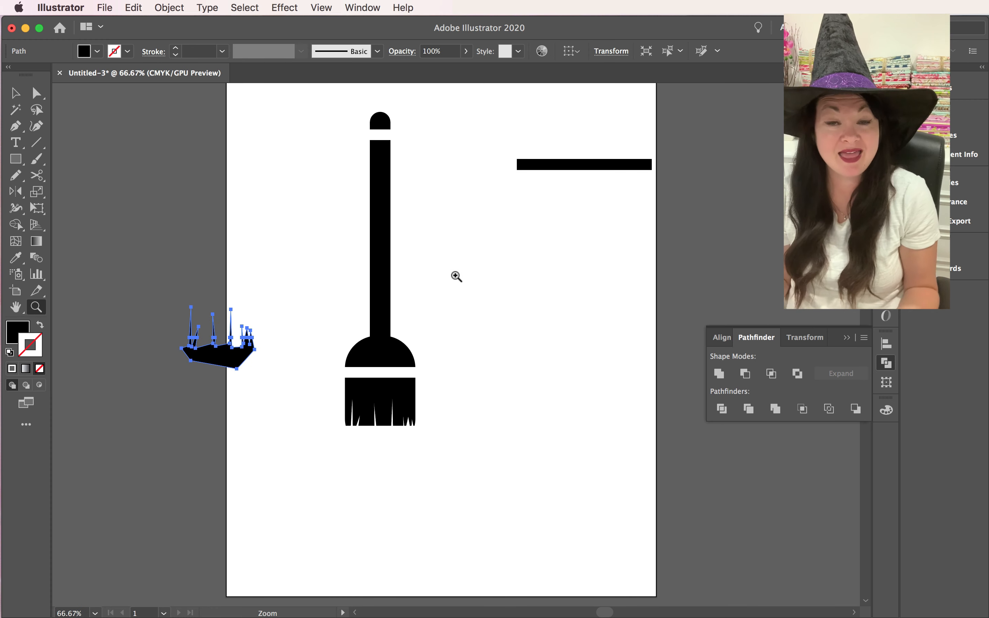